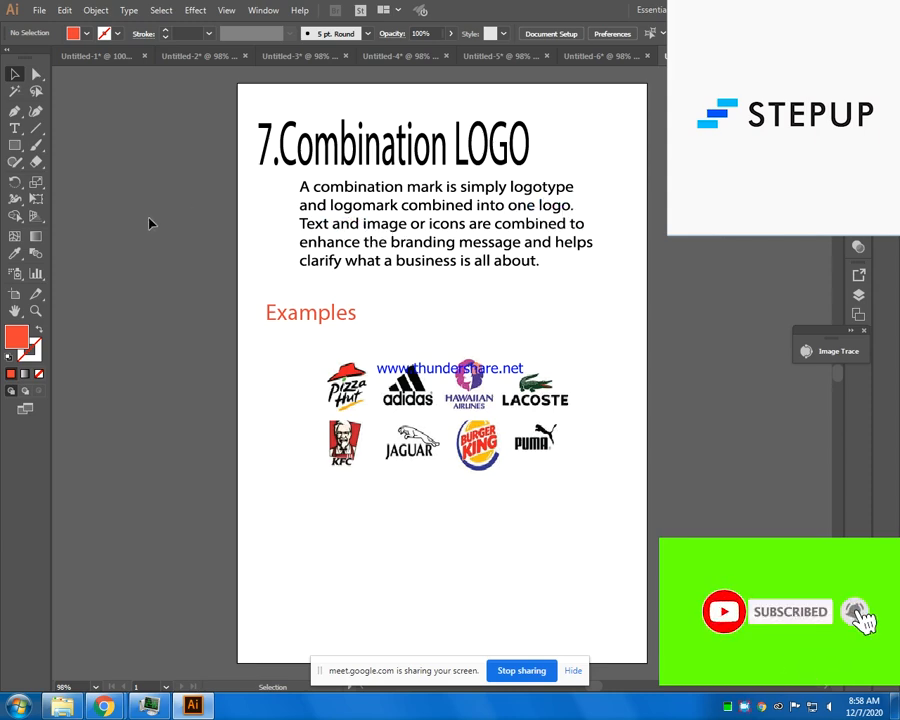
- Create a new portrait A4 document, 8.268 x 11.693 inches, in CMYK colour mode
click(20, 150)
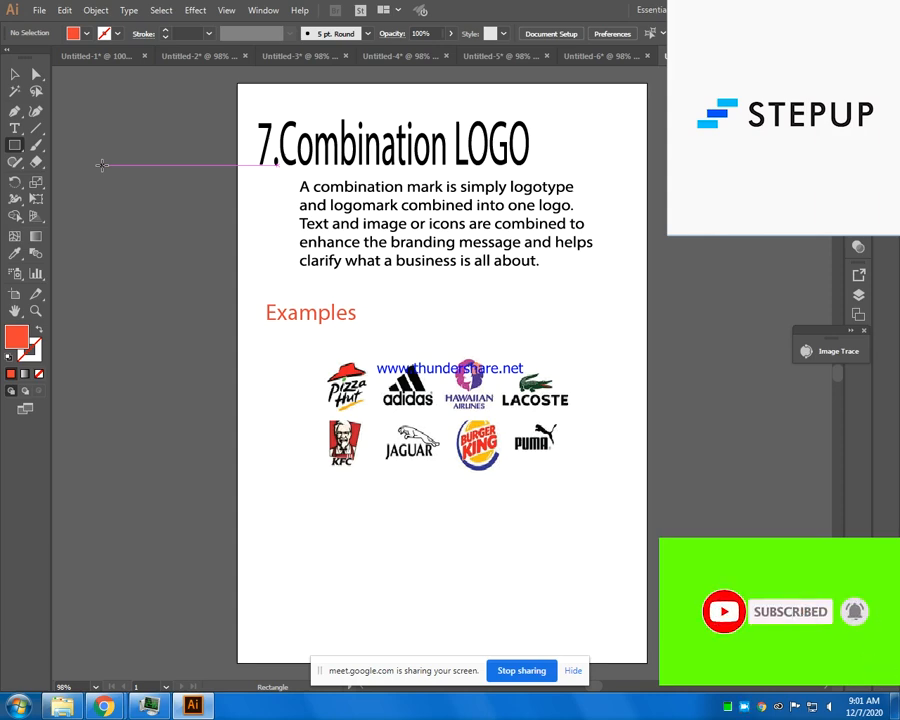
click(37, 11)
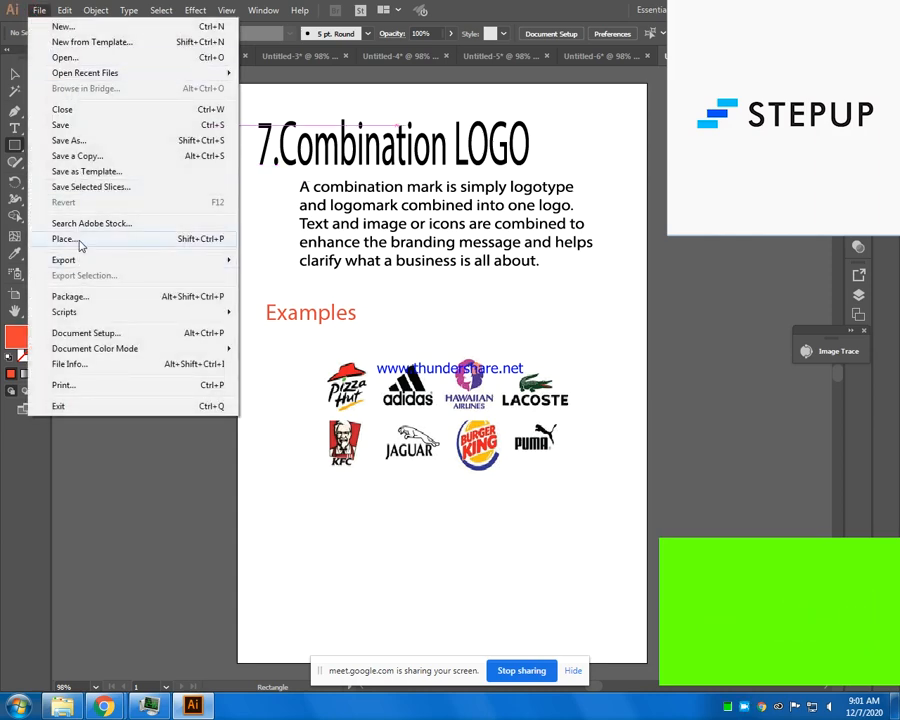
click(77, 29)
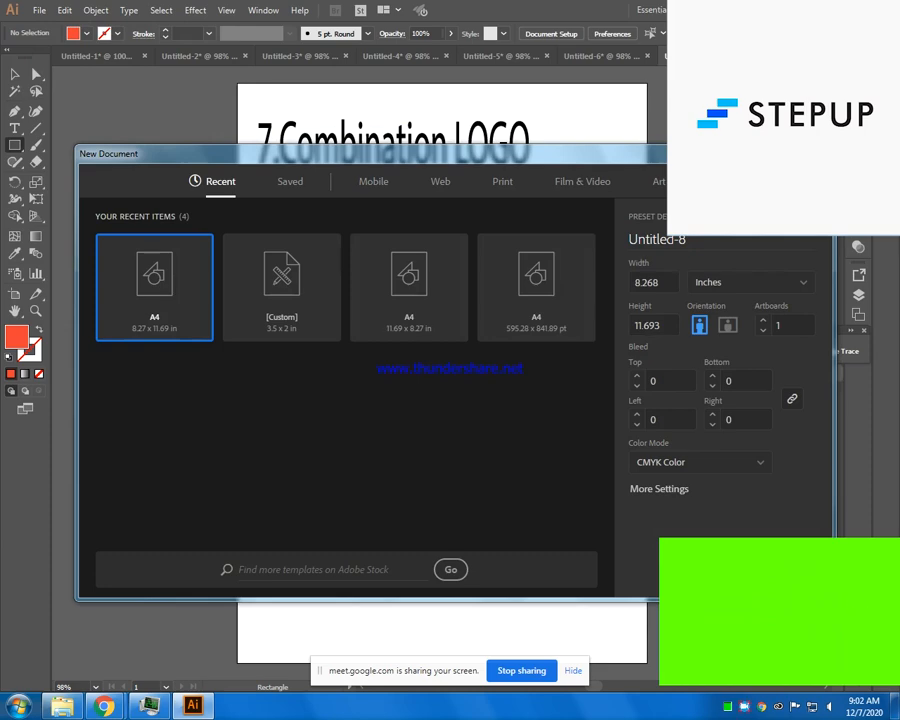
click(728, 570)
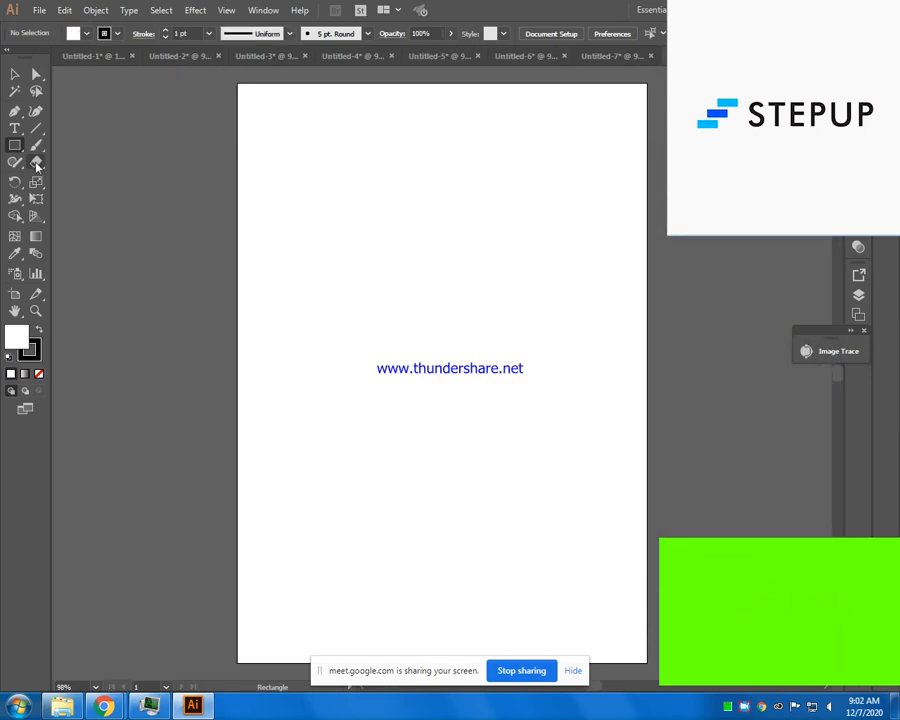
- Add an area text box in the upper part of the artboard reading "STEPUP" at 56 pt
click(14, 128)
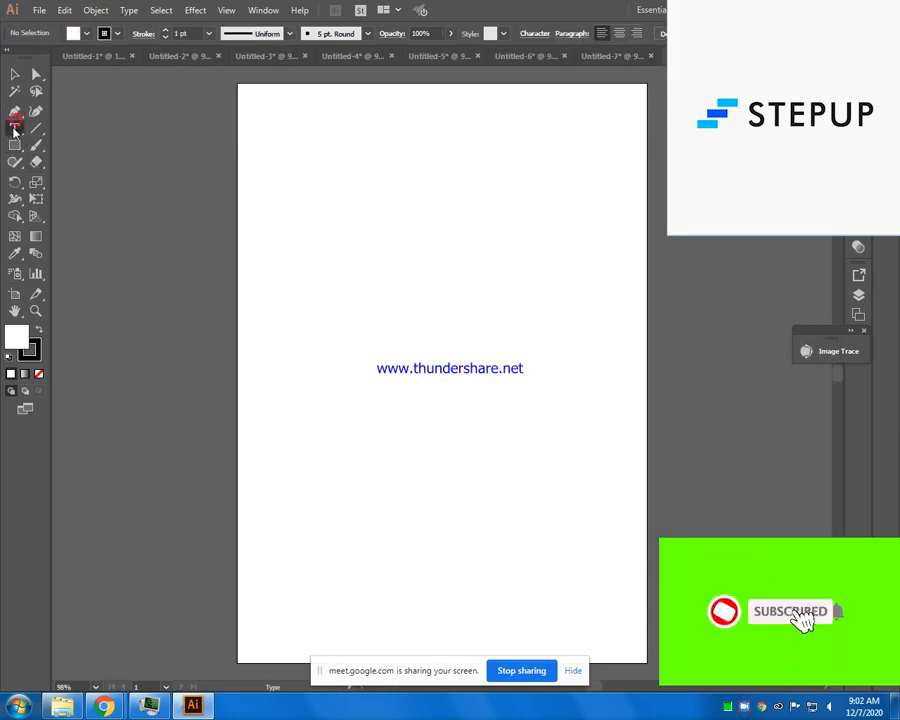
drag(339, 198, 671, 314)
key(Delete)
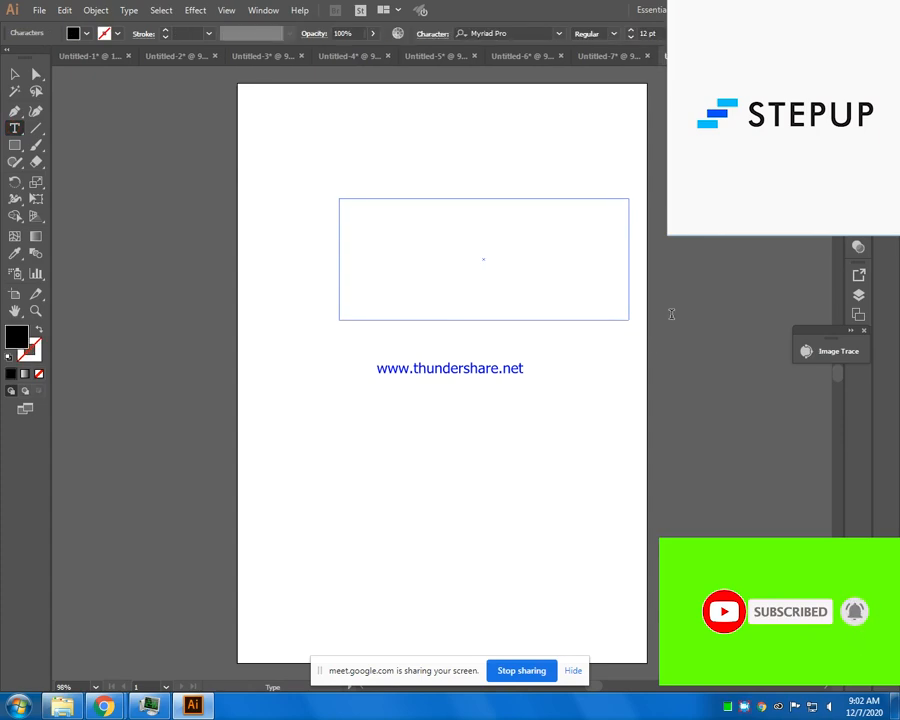
click(632, 32)
text(STE)
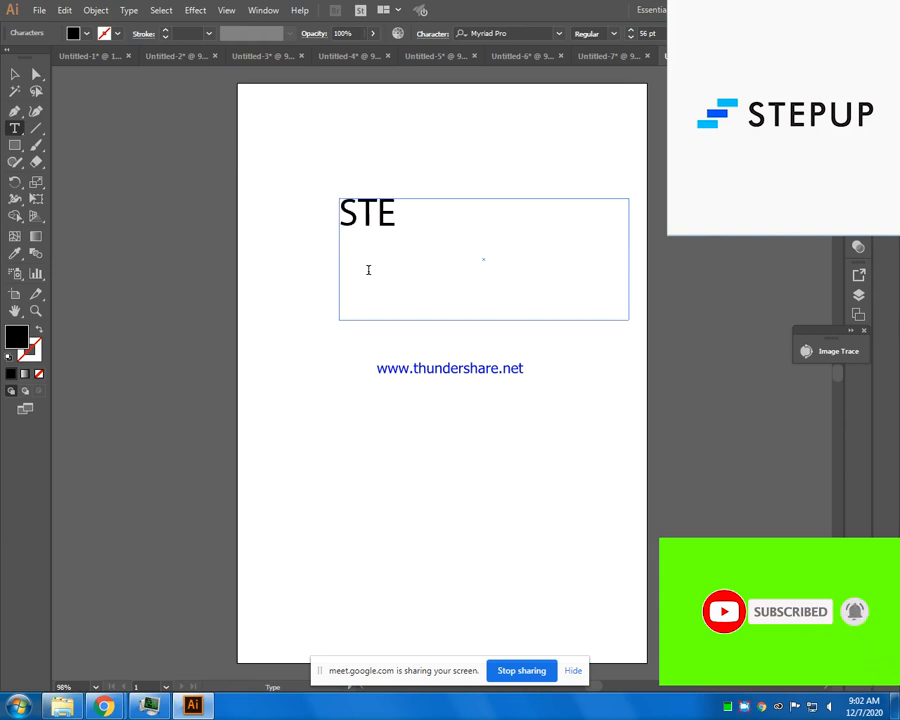
text(PUP)
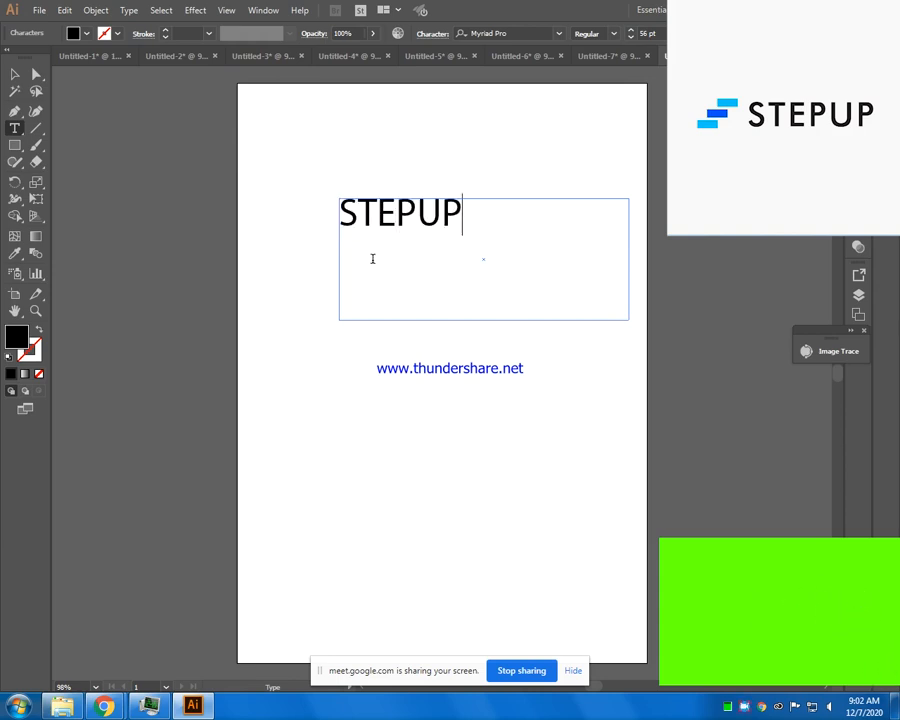
- Select the whole word STEPUP and choose Myriad Pro as its font
drag(456, 214, 320, 244)
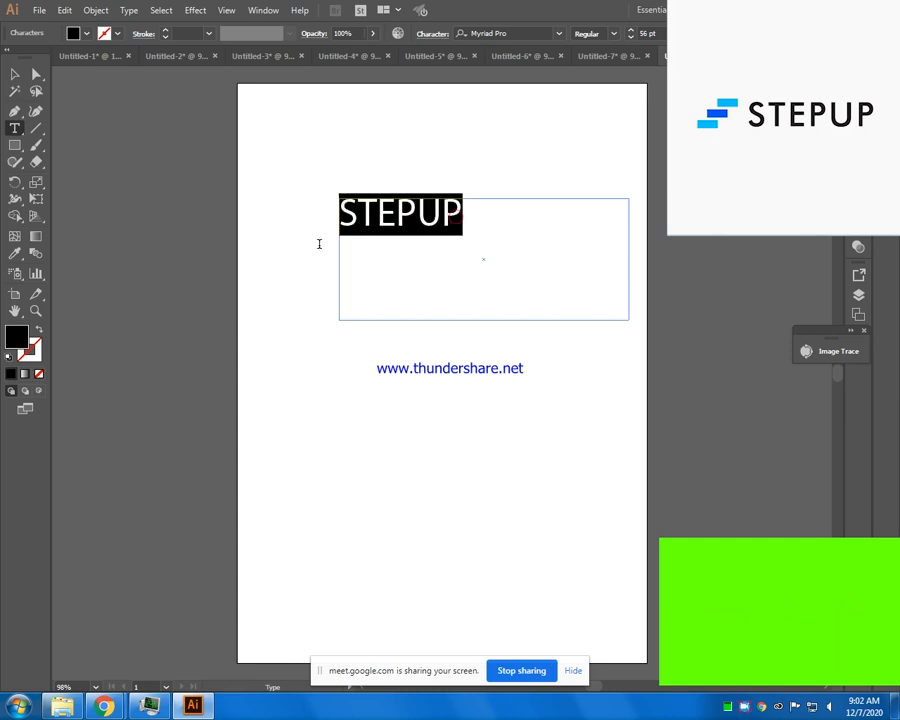
click(557, 33)
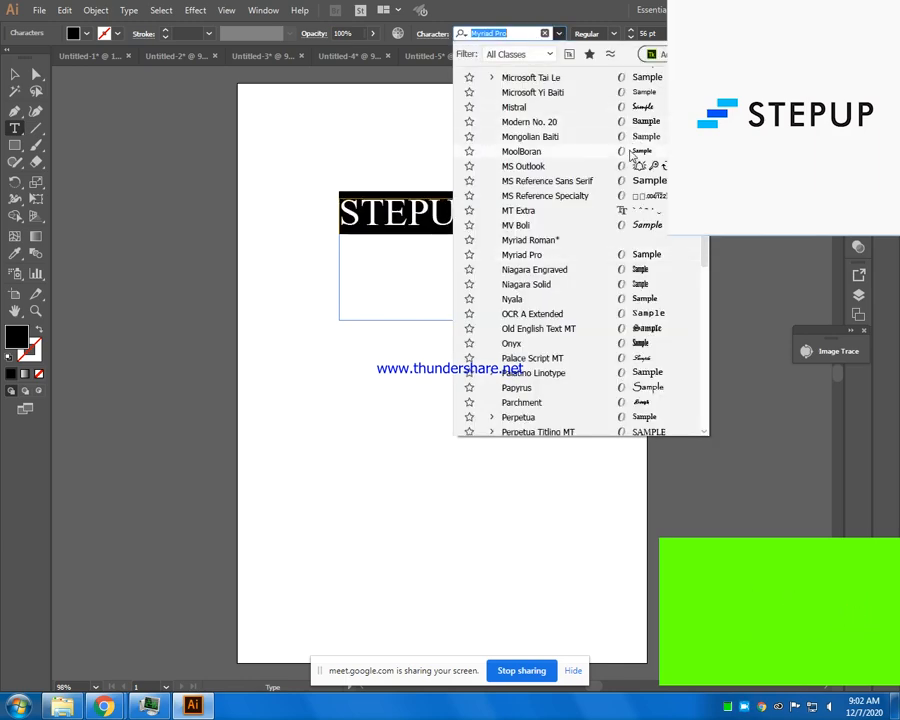
click(647, 259)
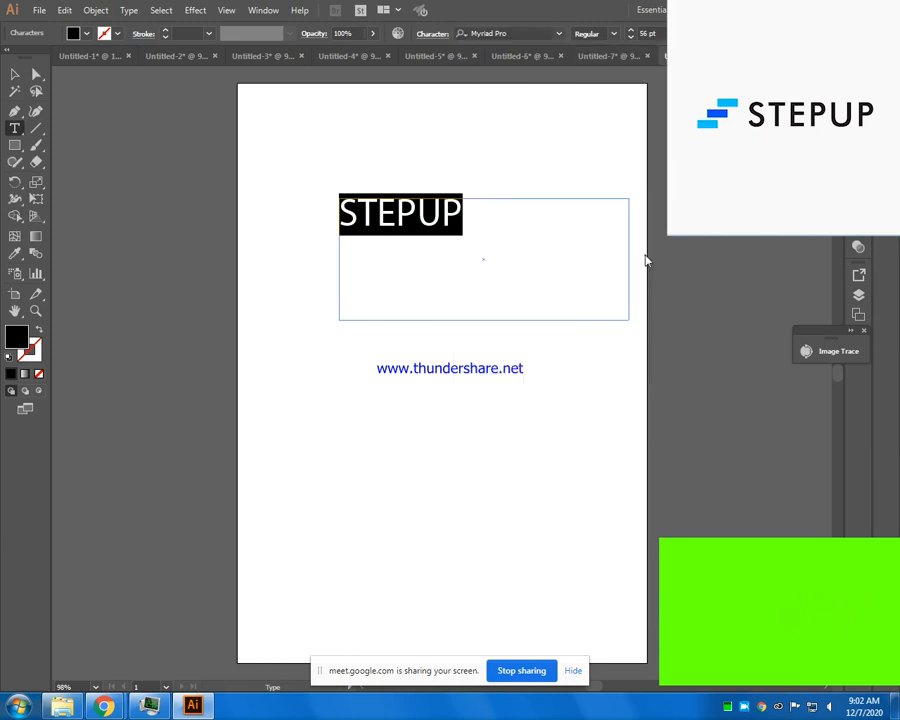
- Move the STEPUP text slightly up and to the left, and convert it to outlines
click(15, 73)
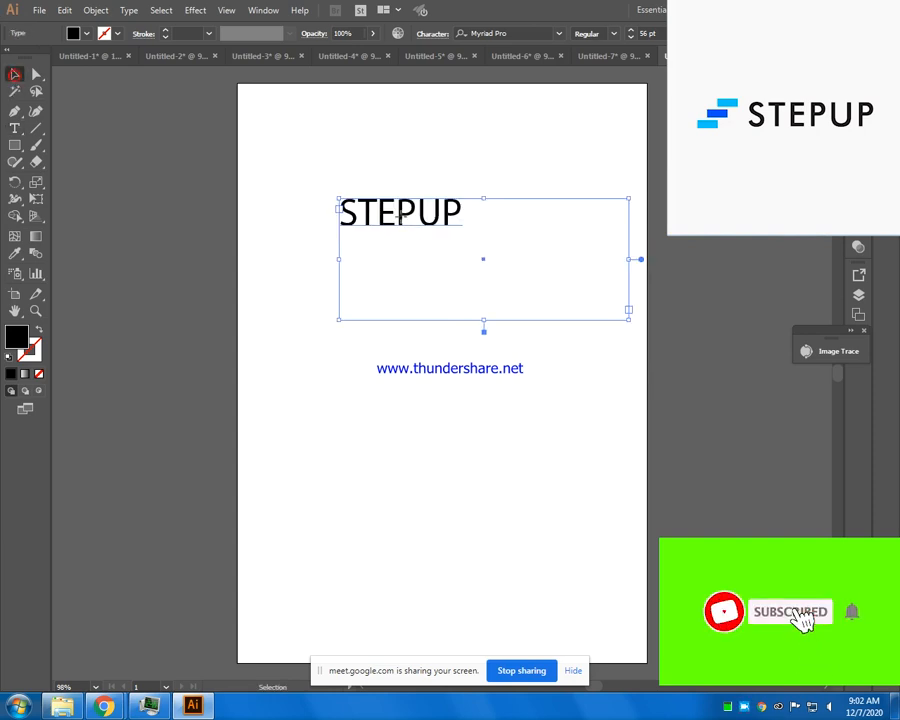
drag(418, 222, 393, 203)
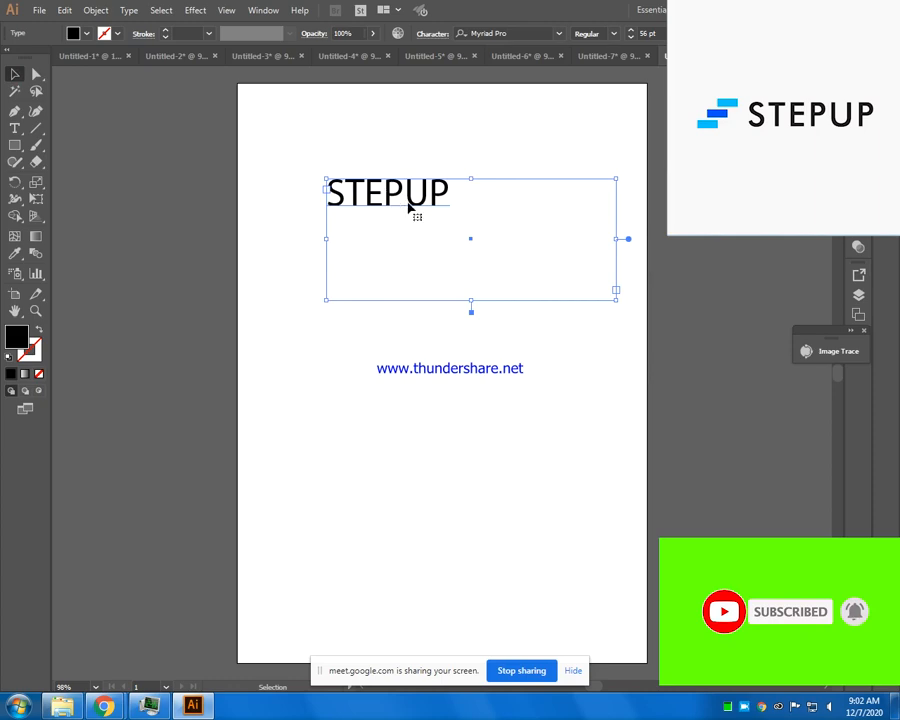
right_click(393, 203)
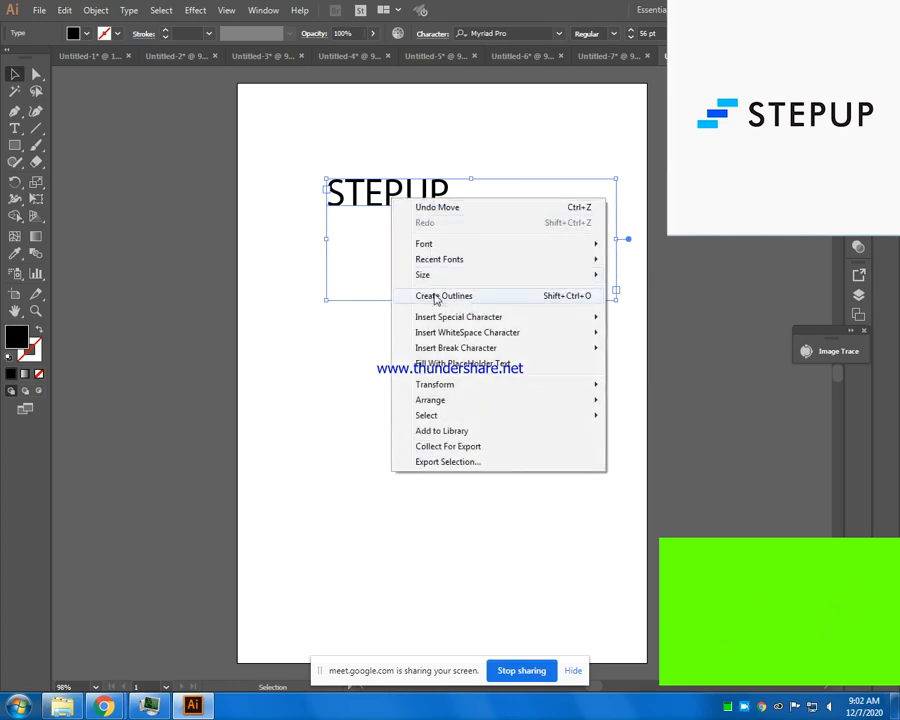
click(436, 297)
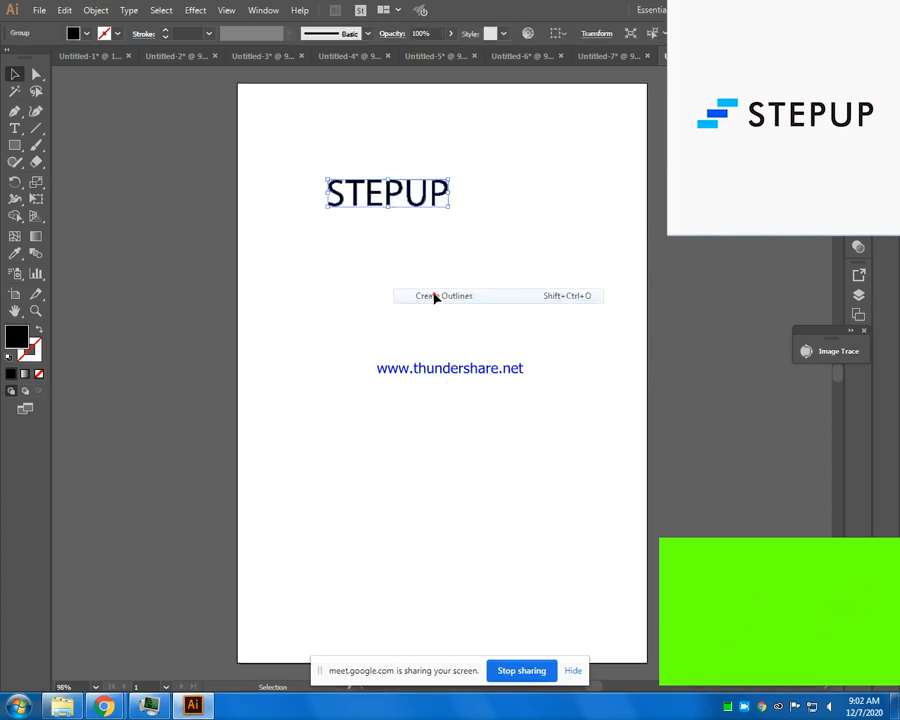
- Isolate the outlined STEPUP group and select its letters one by one
double_click(395, 195)
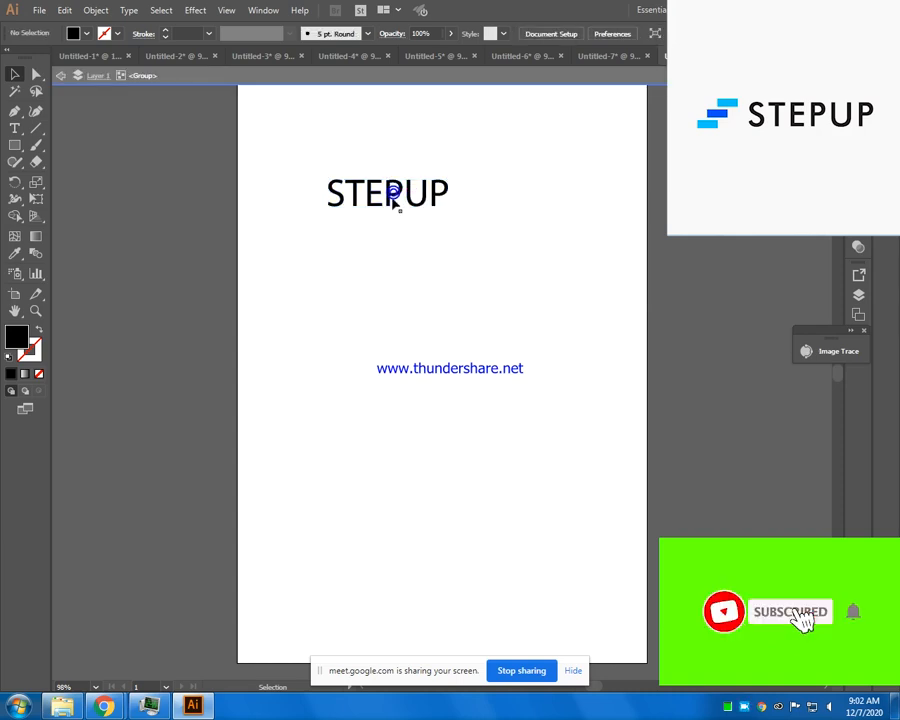
click(393, 195)
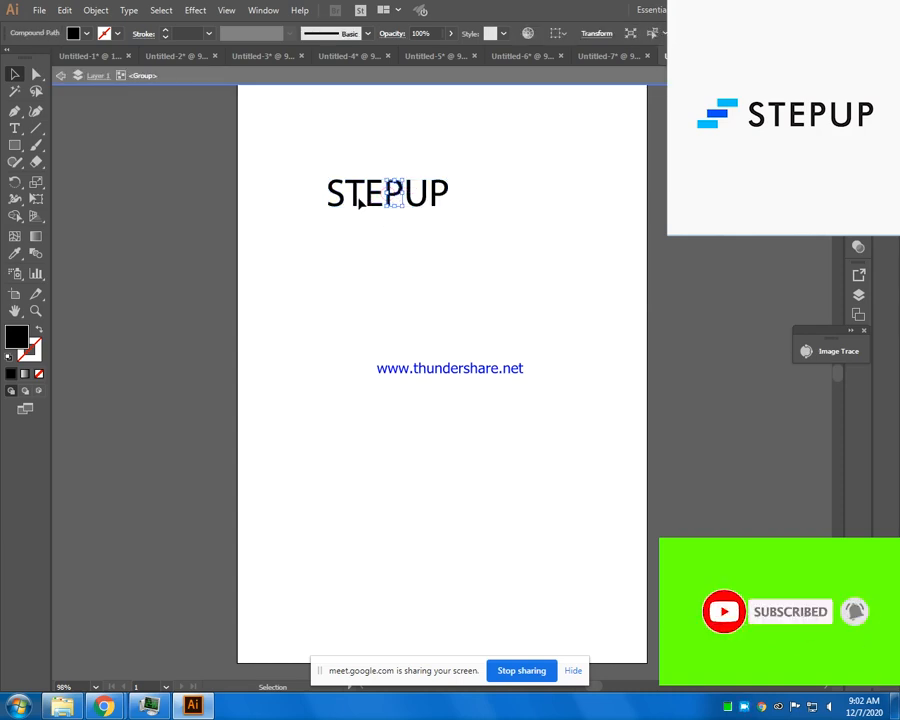
click(355, 200)
click(332, 204)
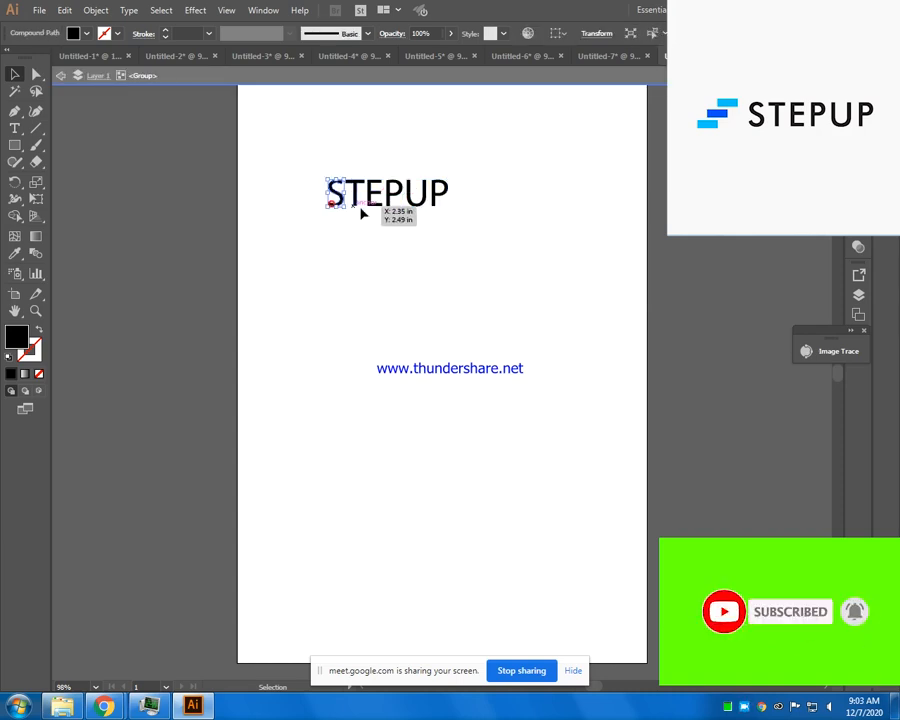
click(375, 197)
- Scale all the STEPUP letters to a little over twice their size and move them down the artboard
double_click(311, 171)
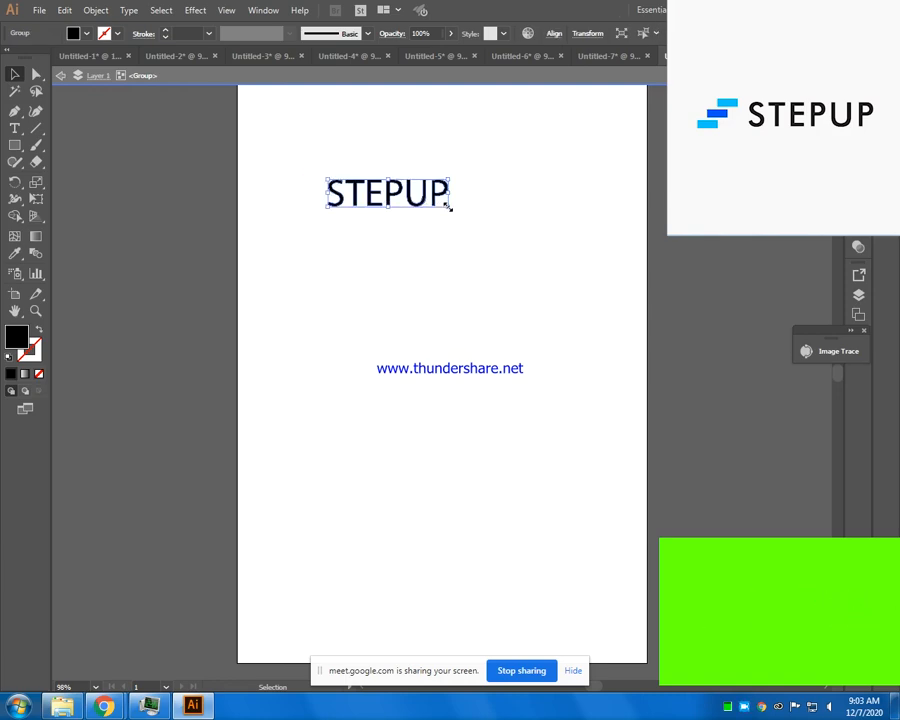
drag(450, 208, 597, 358)
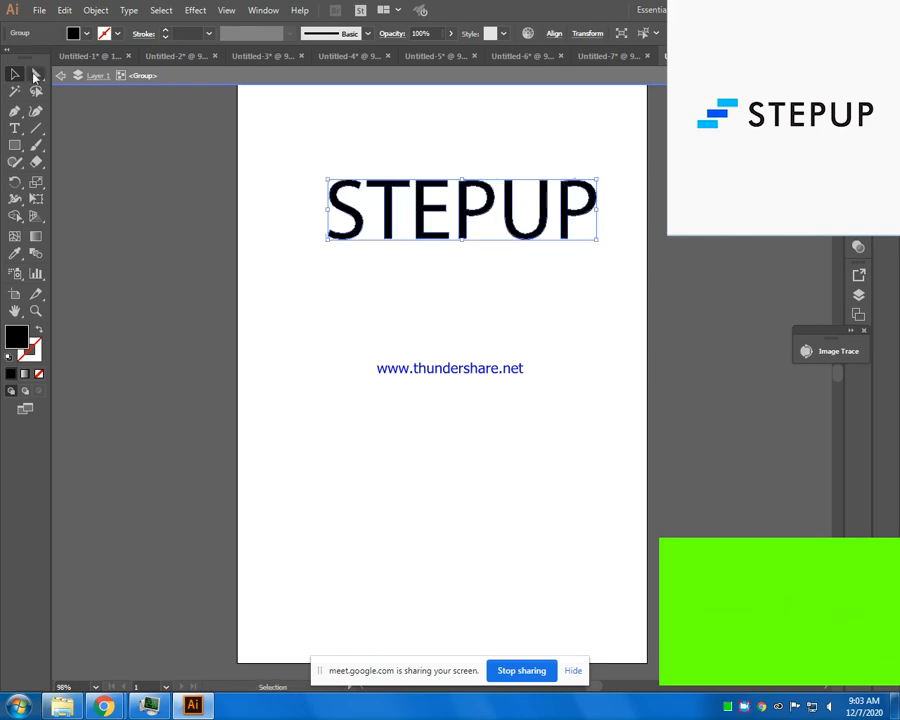
drag(462, 222, 458, 298)
click(445, 399)
- Enlarge the letter S upward and to the right so it stands taller than the other letters
click(356, 305)
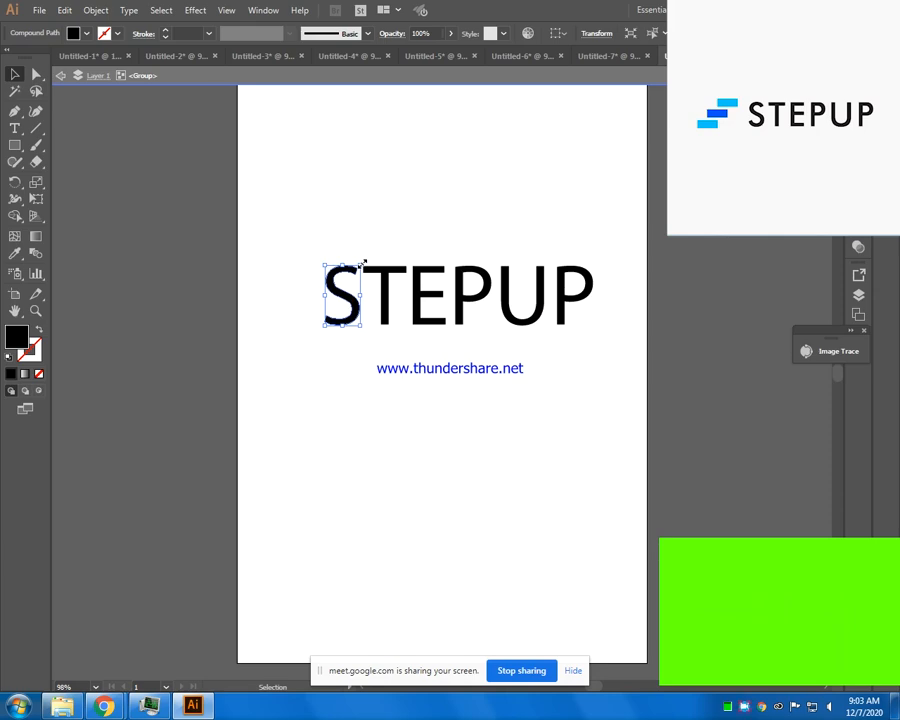
drag(364, 263, 375, 232)
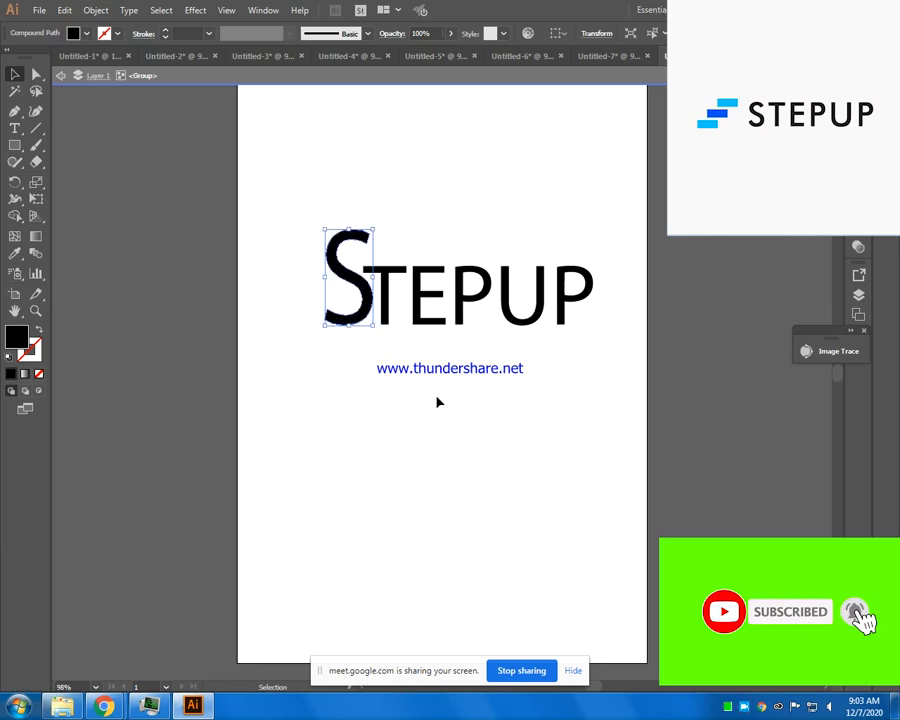
click(454, 446)
drag(291, 183, 631, 342)
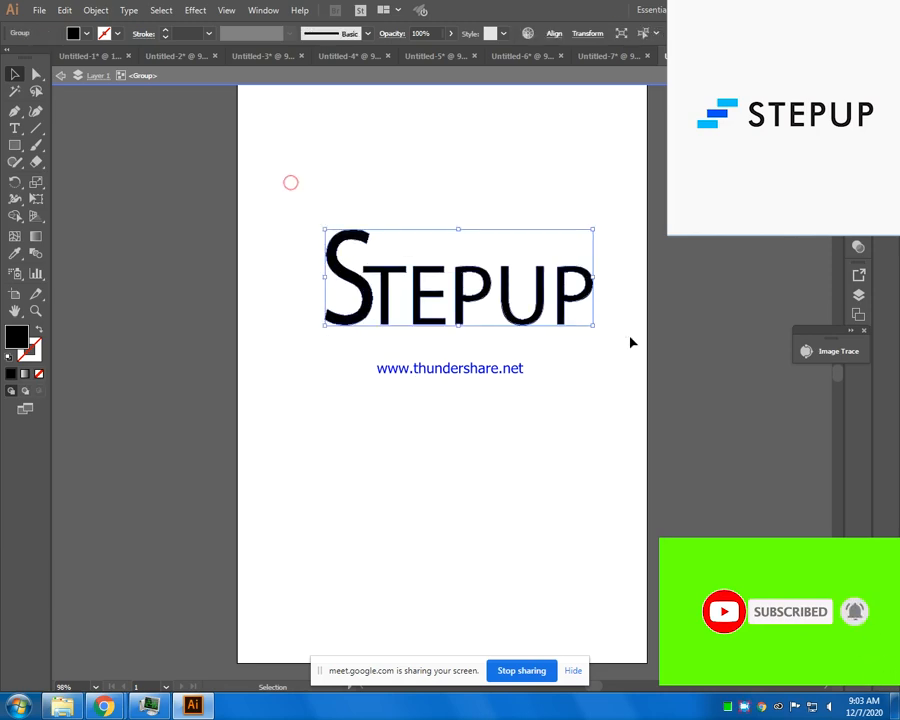
click(585, 349)
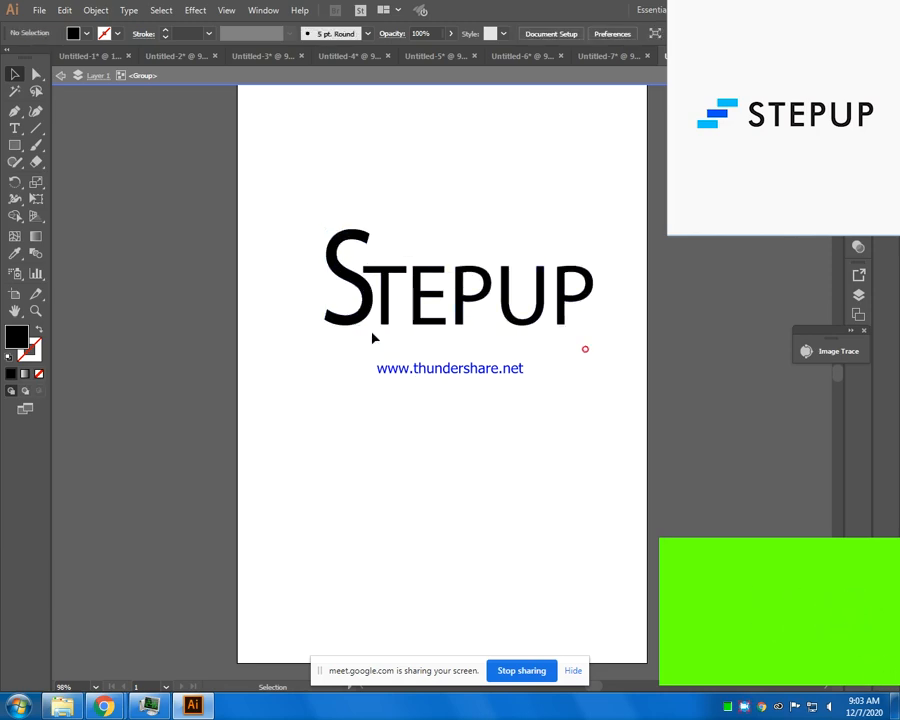
- Stretch the letter S further upward while keeping its width and baseline
click(339, 252)
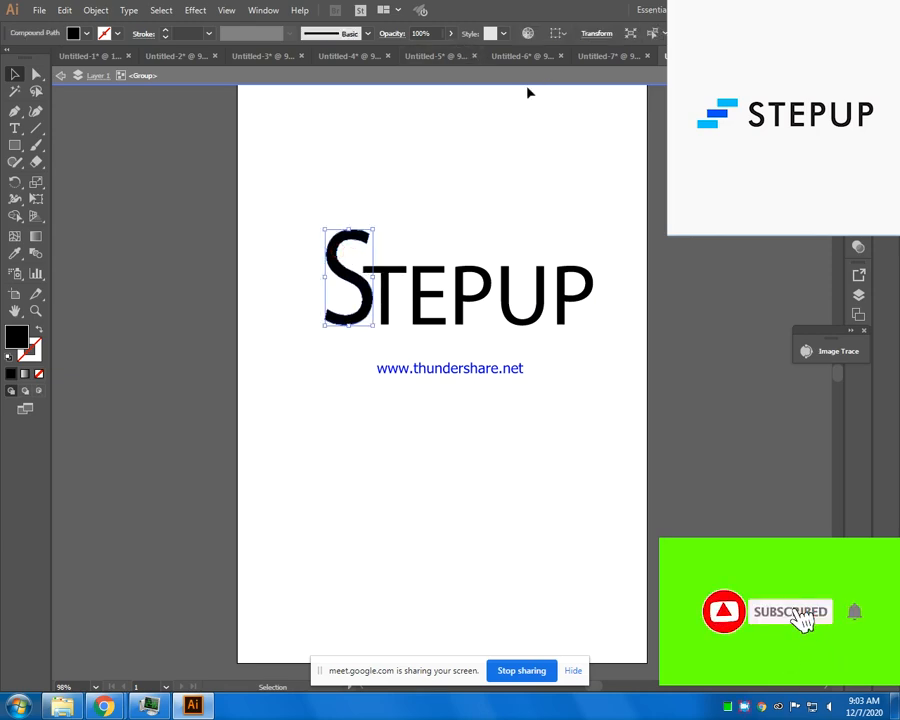
drag(376, 240, 372, 237)
right_click(367, 238)
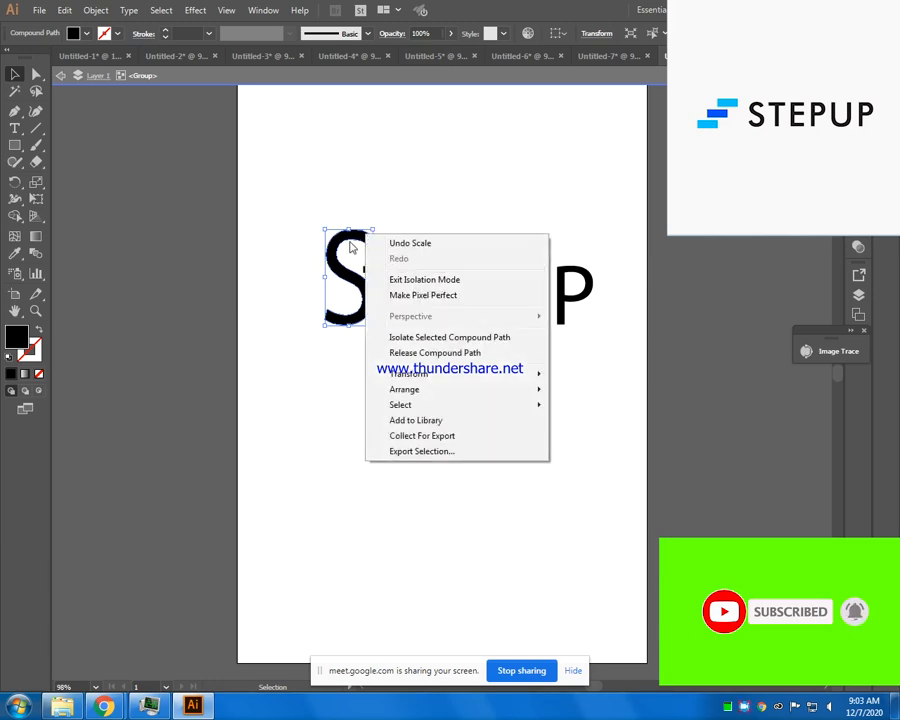
click(351, 247)
drag(371, 227, 373, 213)
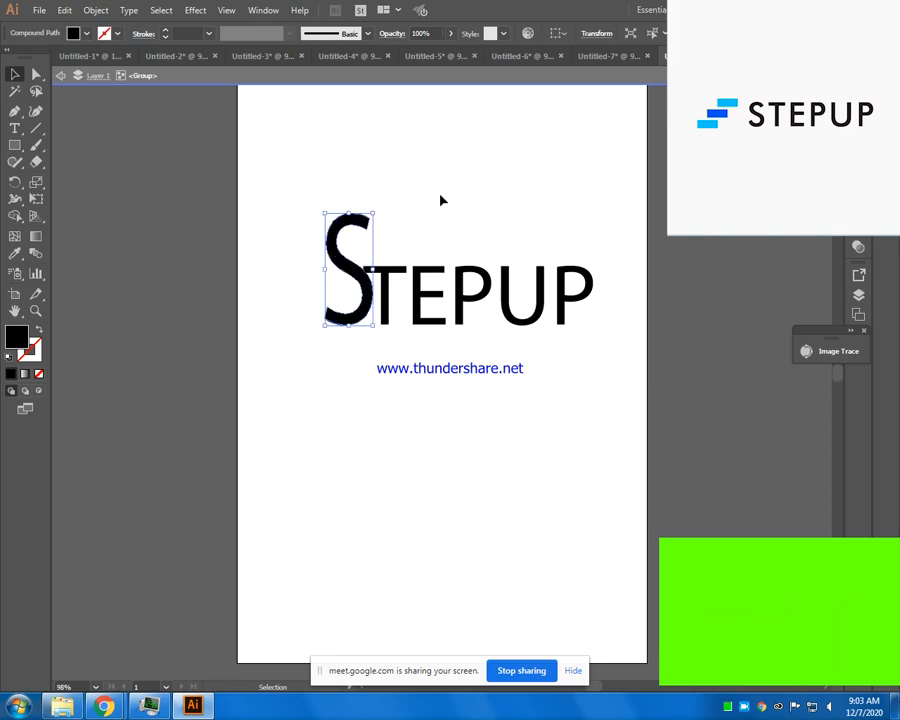
click(504, 33)
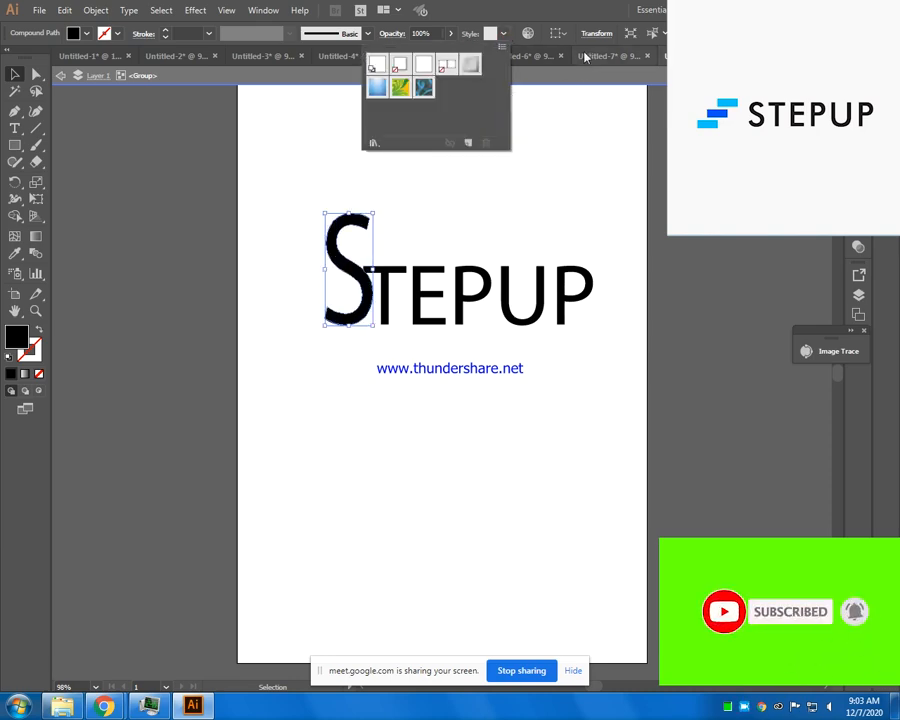
click(389, 35)
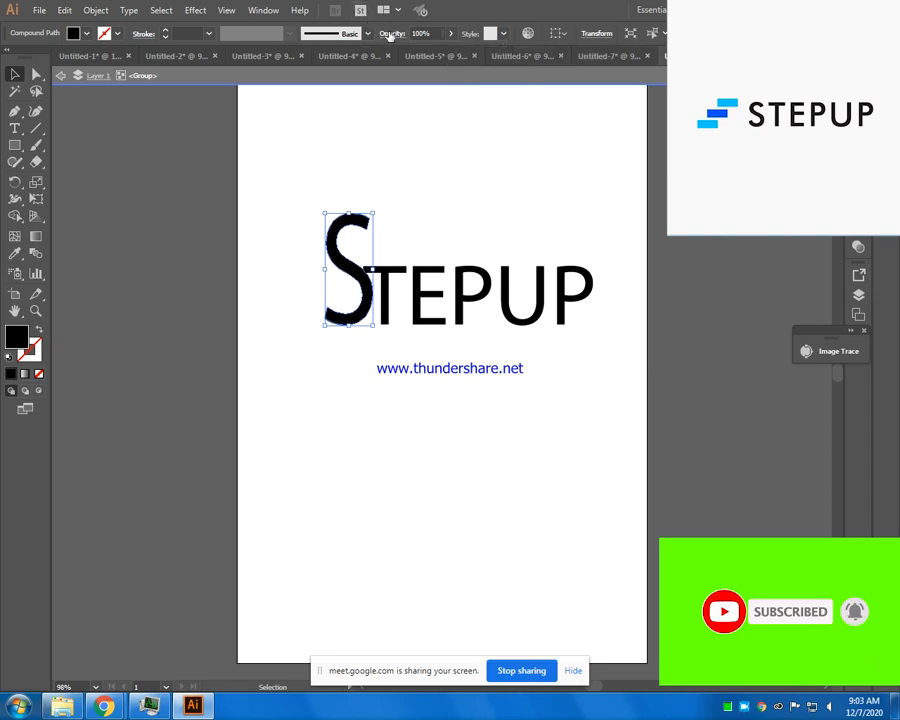
click(145, 35)
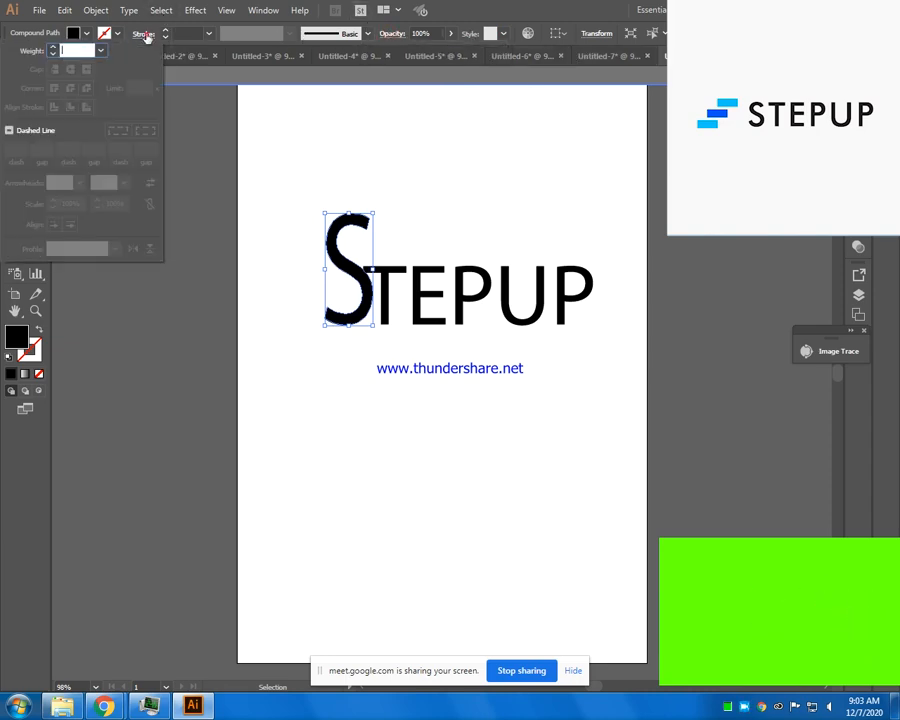
click(196, 115)
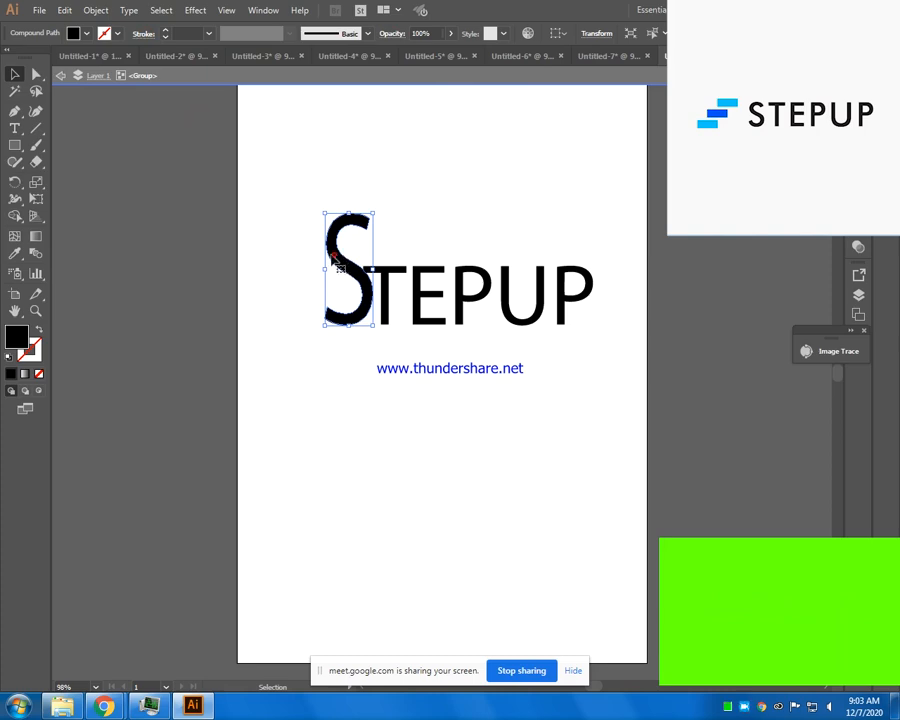
- Remove the letter S's fill and give it a gold stroke with colour C1AD46
click(38, 373)
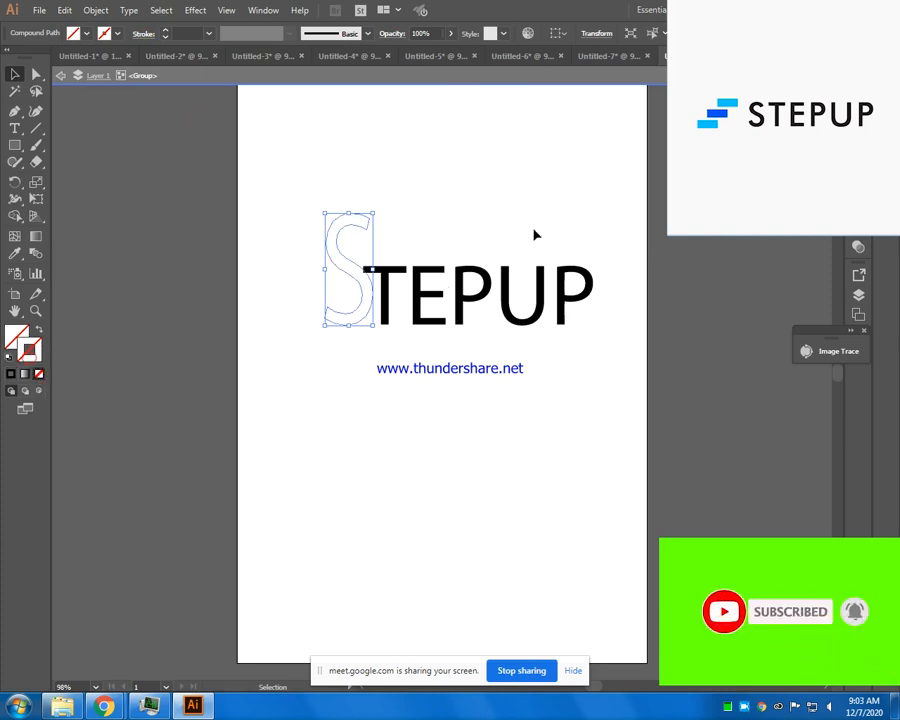
click(26, 350)
double_click(22, 351)
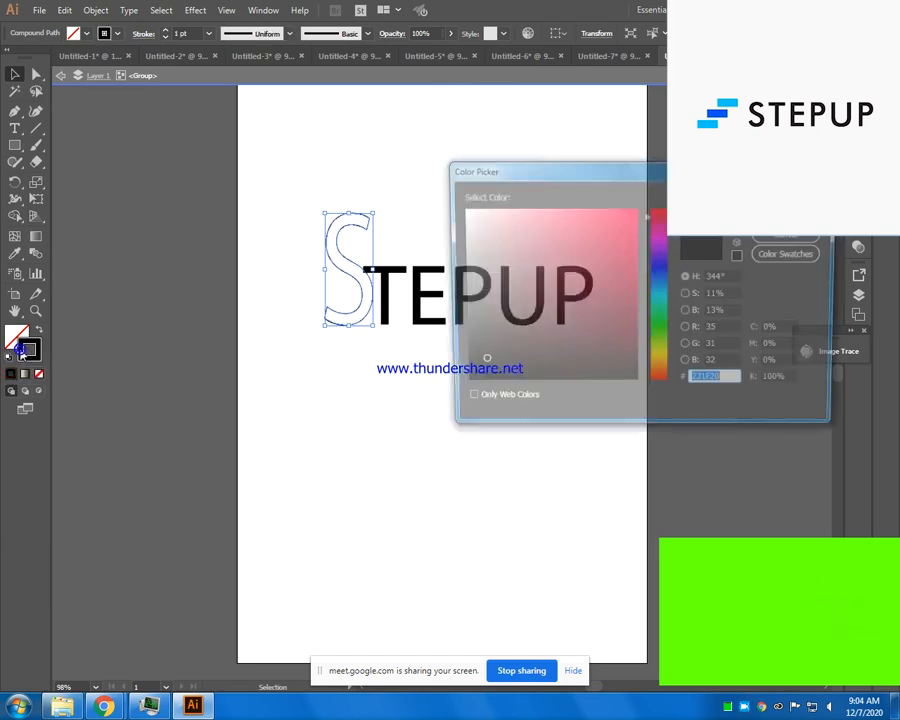
mouse_move(513, 243)
mouse_down()
mouse_move(551, 275)
mouse_move(573, 249)
mouse_up()
click(658, 358)
click(658, 363)
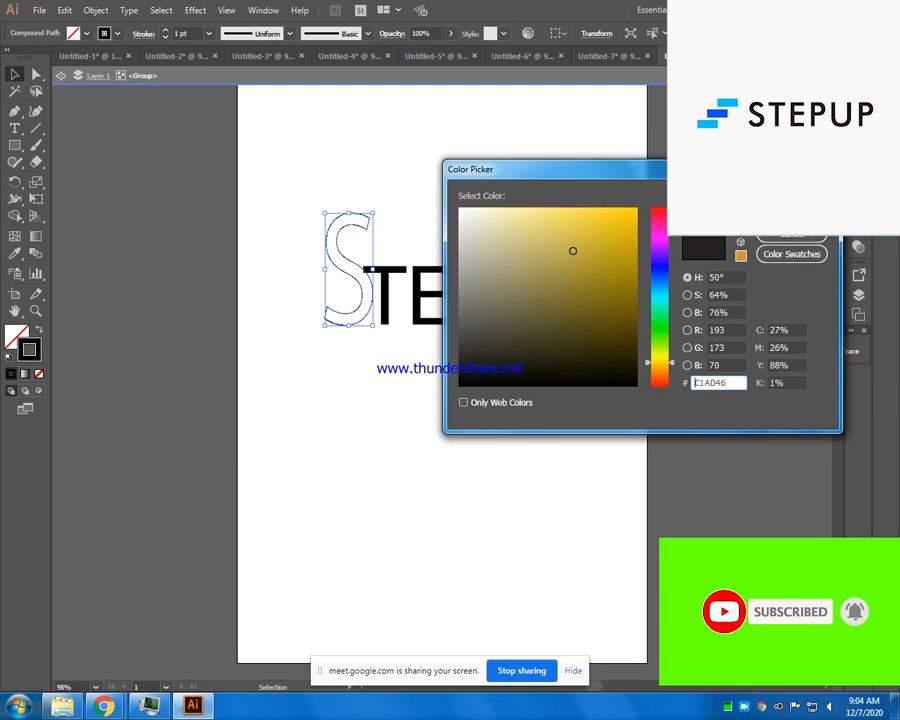
click(790, 213)
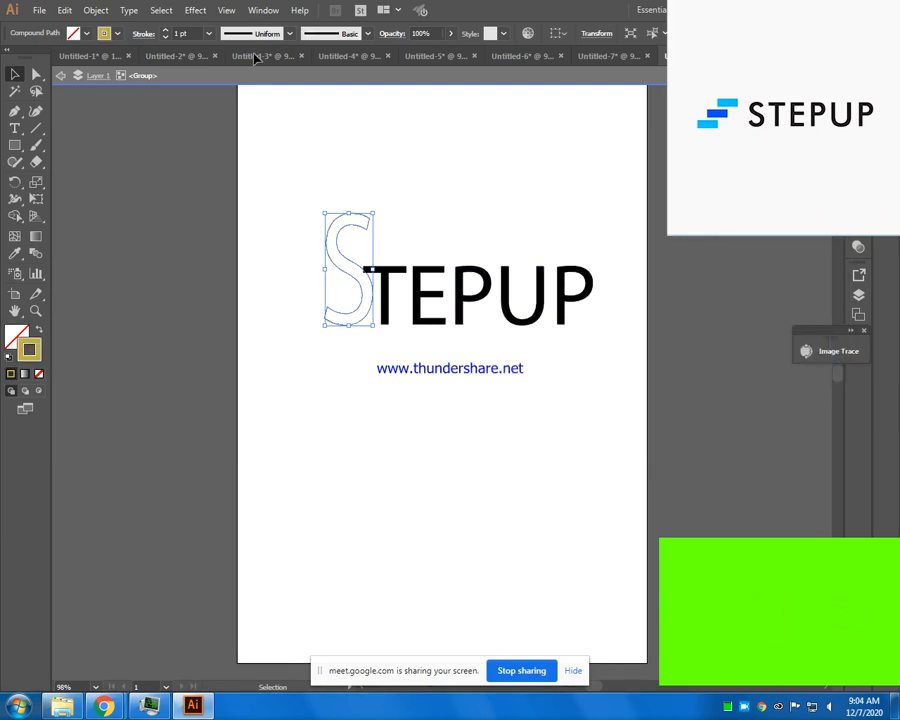
- Increase the letter S's stroke weight to 12 pt
click(166, 32)
click(166, 32)
click(166, 32)
click(166, 32)
click(166, 32)
click(165, 32)
click(165, 32)
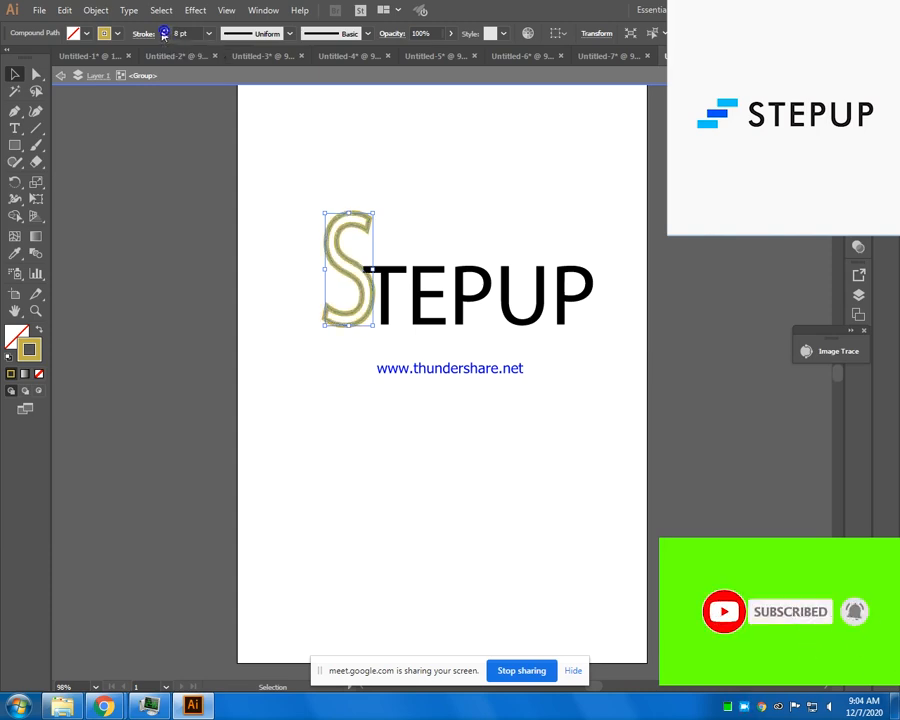
click(166, 32)
click(166, 32)
click(166, 32)
click(166, 32)
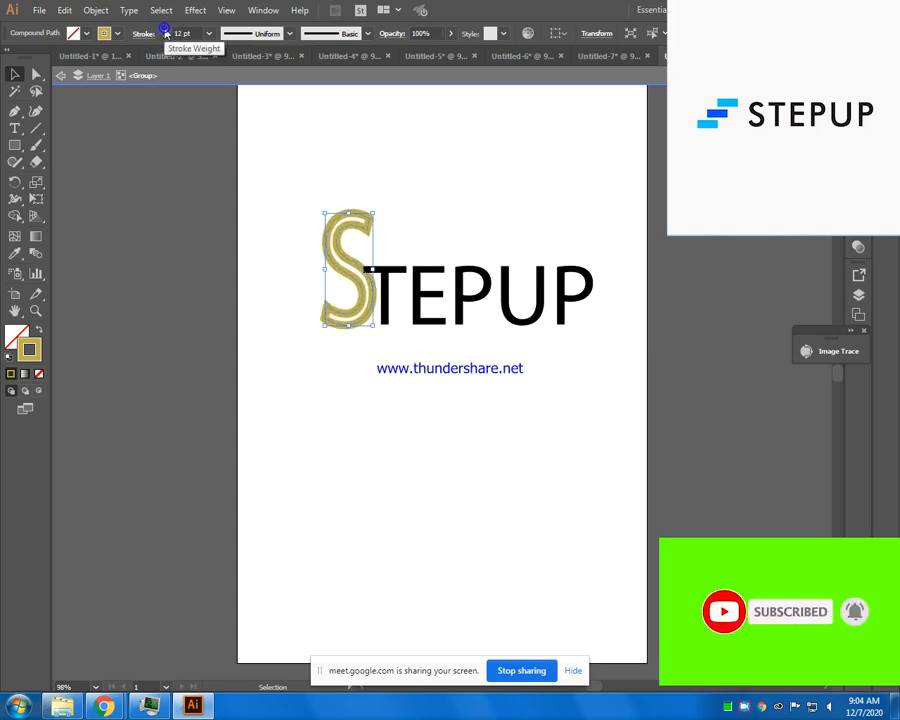
- Change the letter S's stroke colour to teal and deselect it
double_click(29, 350)
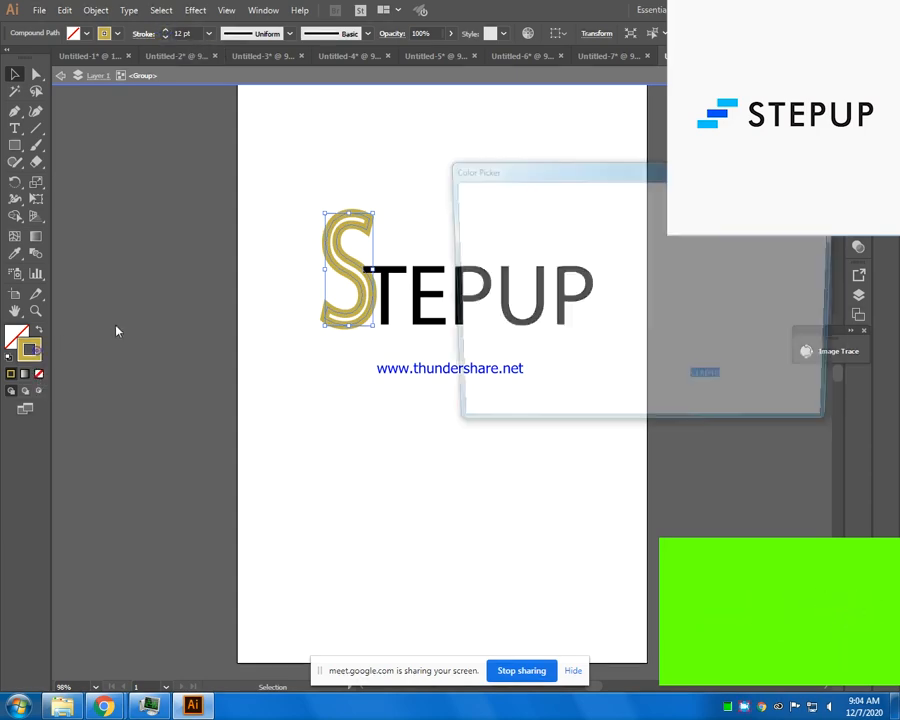
click(660, 297)
drag(560, 260, 568, 258)
click(791, 213)
click(424, 461)
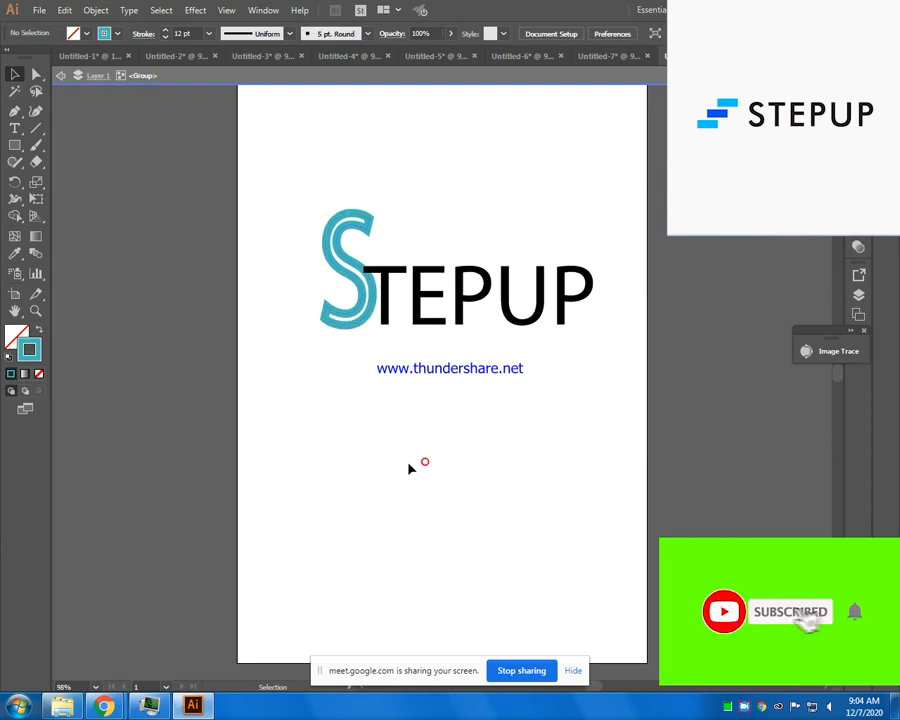
- Pull the letters T, E and first P out of the word to free space beside the S
drag(384, 275, 396, 314)
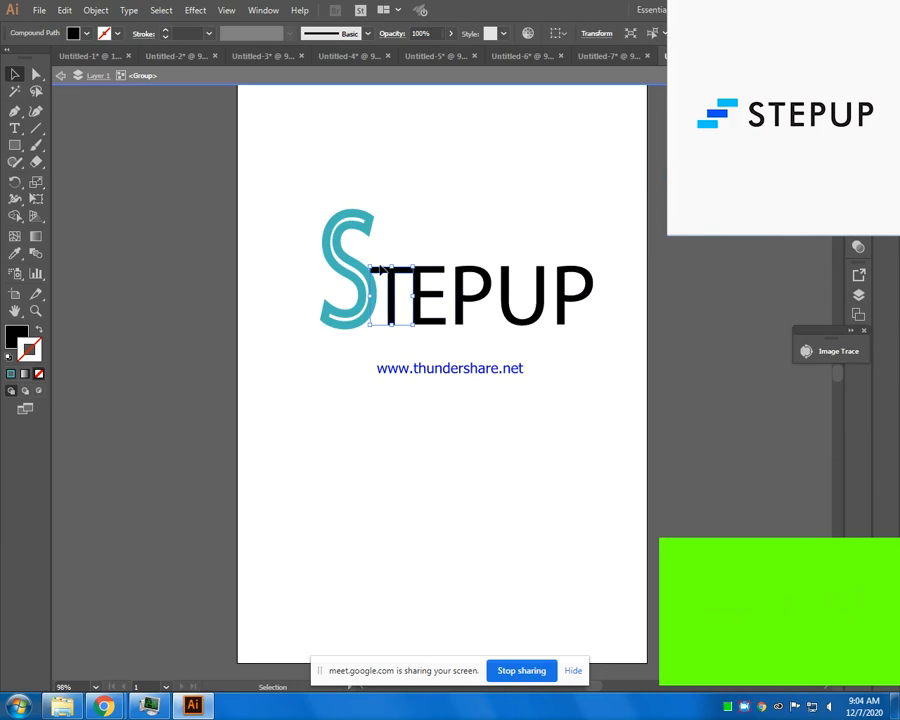
drag(380, 267, 539, 333)
drag(420, 293, 395, 488)
drag(462, 319, 438, 456)
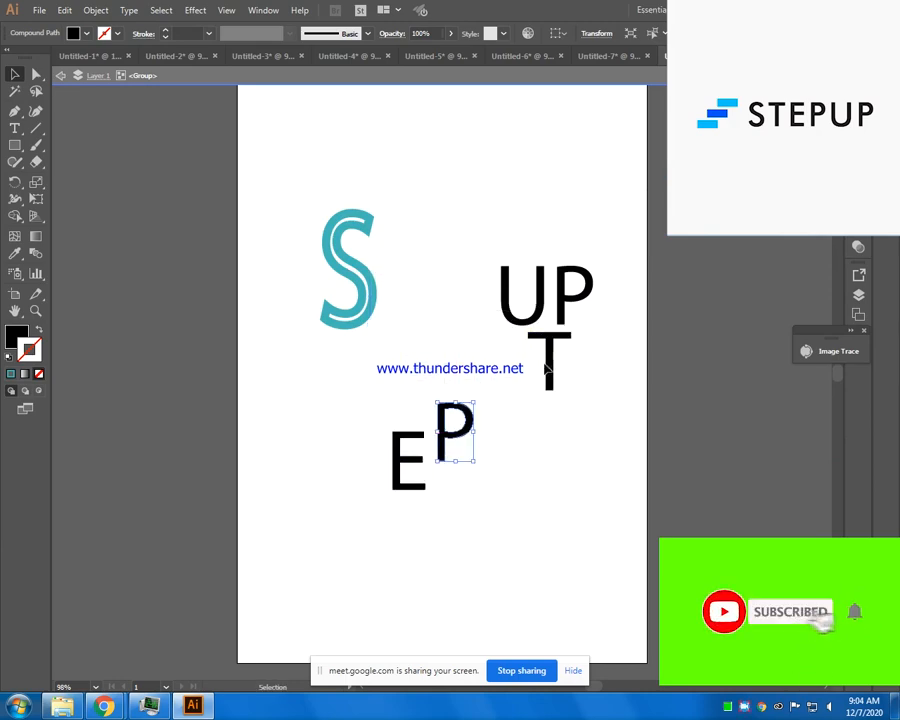
- Enlarge the T slightly, tuck it against the S, and place the E and first P after it with even spacing
drag(546, 370, 430, 328)
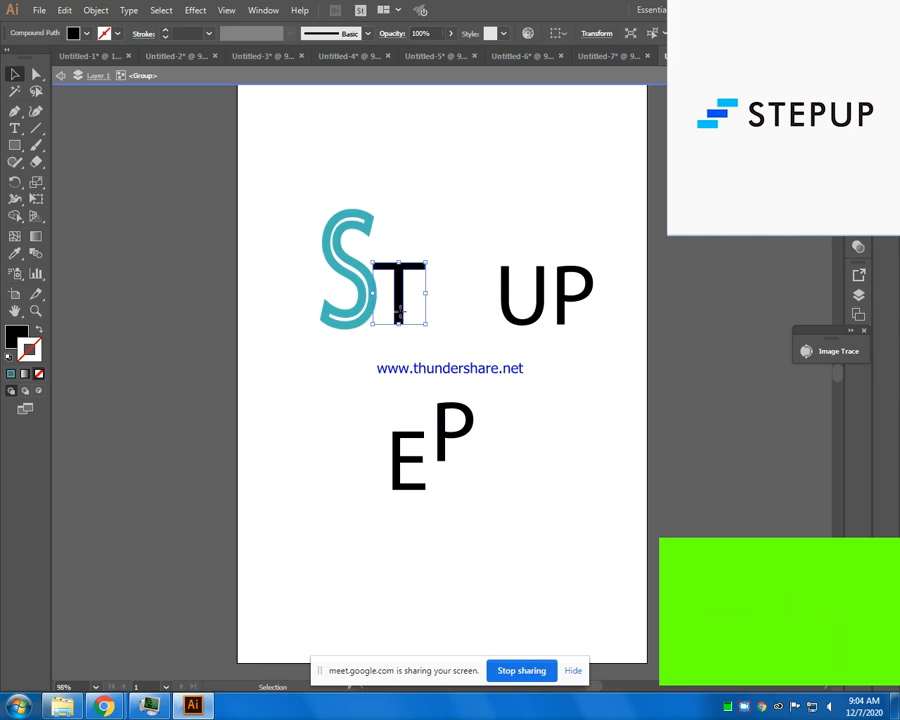
drag(398, 313, 391, 313)
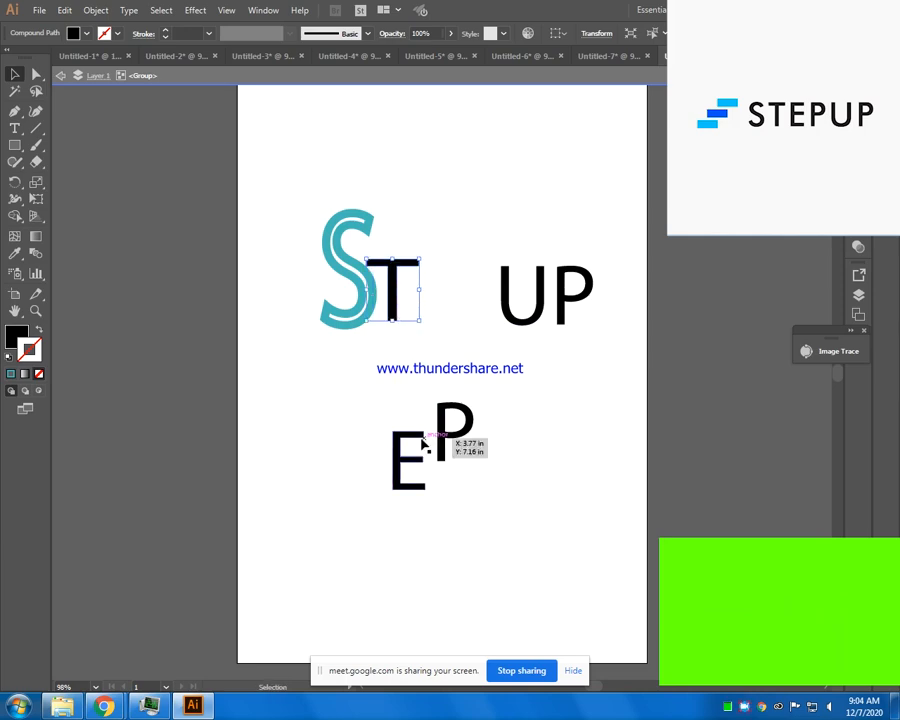
drag(423, 441, 428, 285)
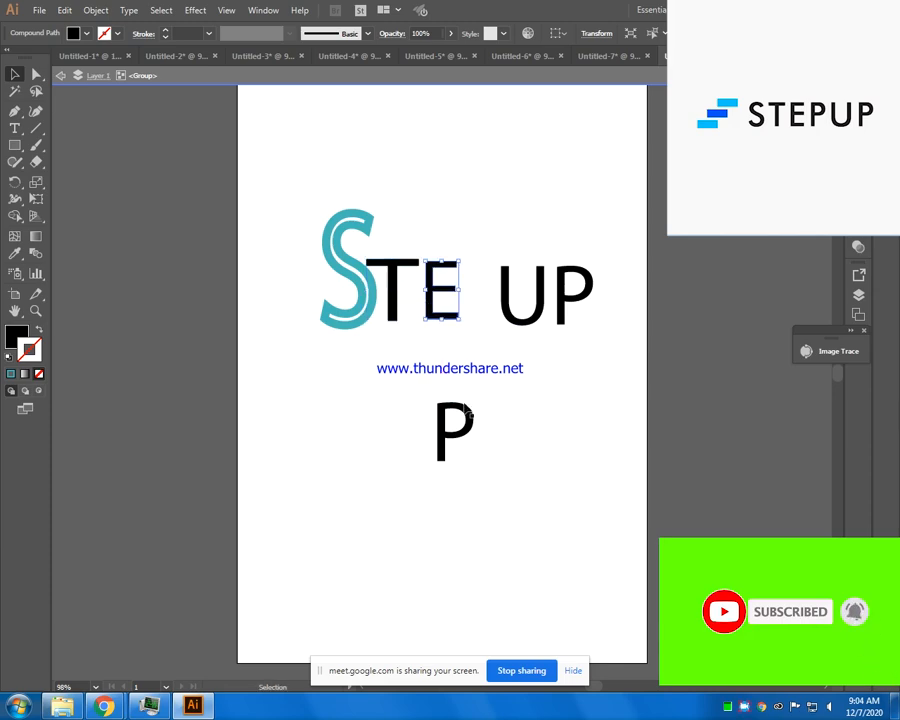
drag(454, 412, 478, 268)
- Reposition the U and the final P so they follow the first P closely in line with the word
drag(526, 323, 531, 473)
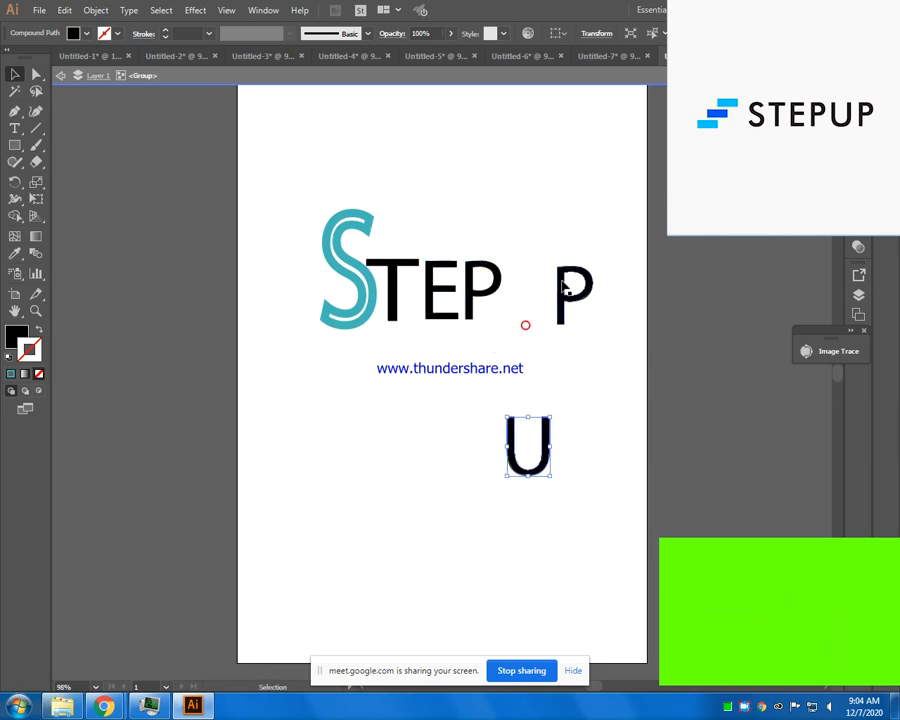
drag(562, 286, 584, 289)
drag(541, 421, 580, 299)
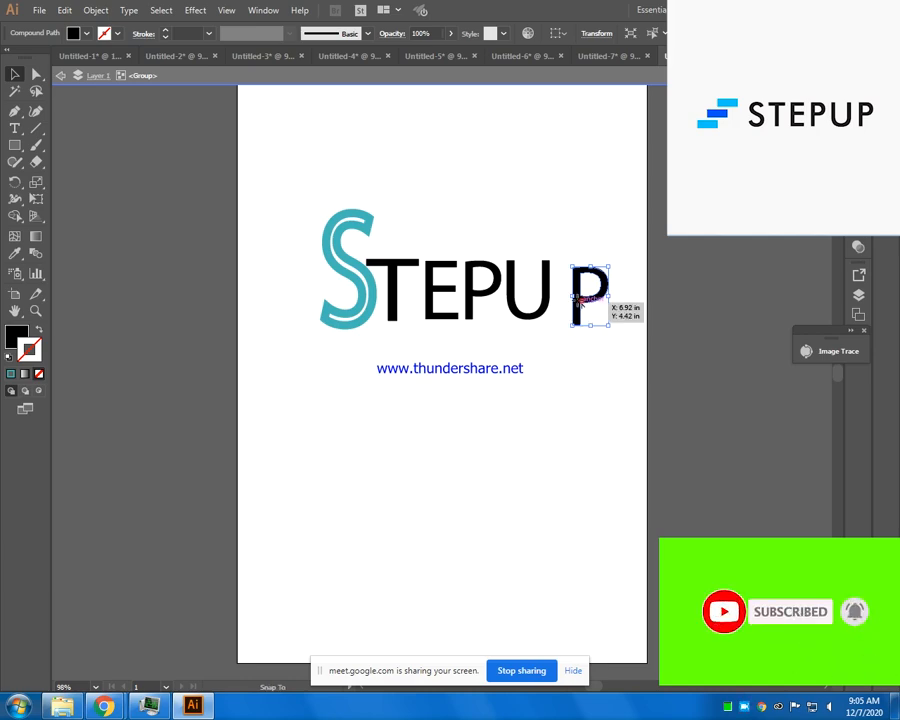
click(571, 375)
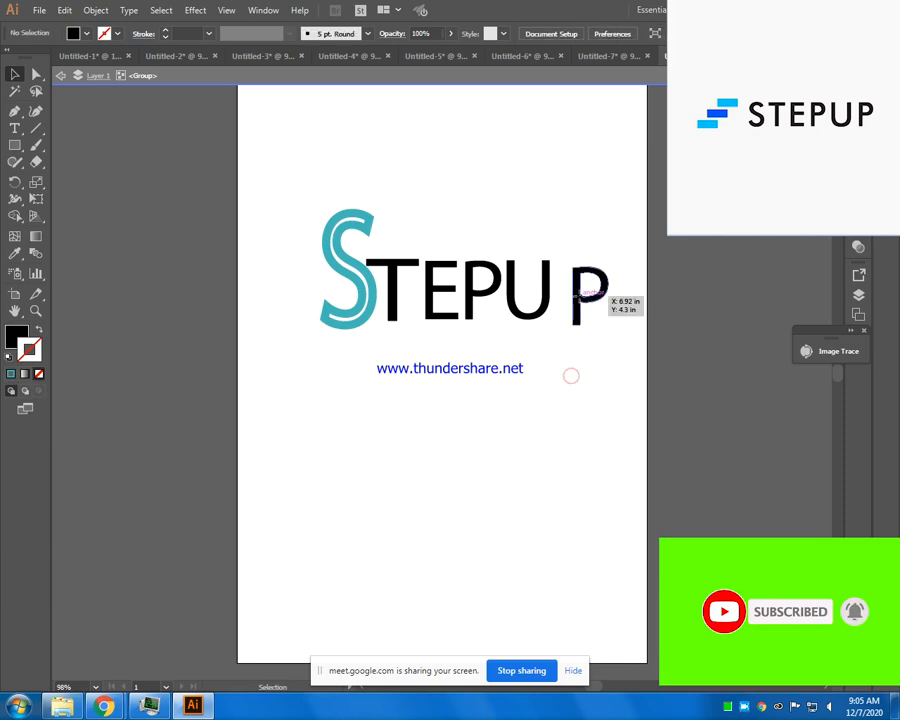
mouse_move(584, 298)
mouse_down()
mouse_move(576, 288)
mouse_move(567, 297)
mouse_up()
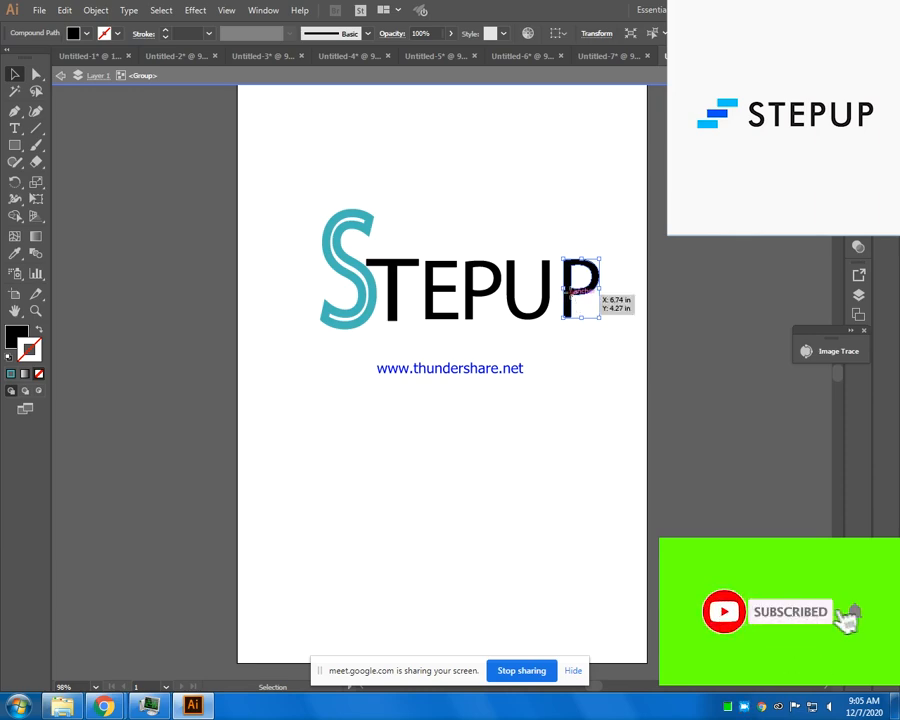
mouse_move(570, 294)
mouse_down()
mouse_move(562, 295)
mouse_move(565, 309)
mouse_up()
- Fill the T with dark red, the E with orange and the first P with teal blue
click(404, 270)
click(394, 265)
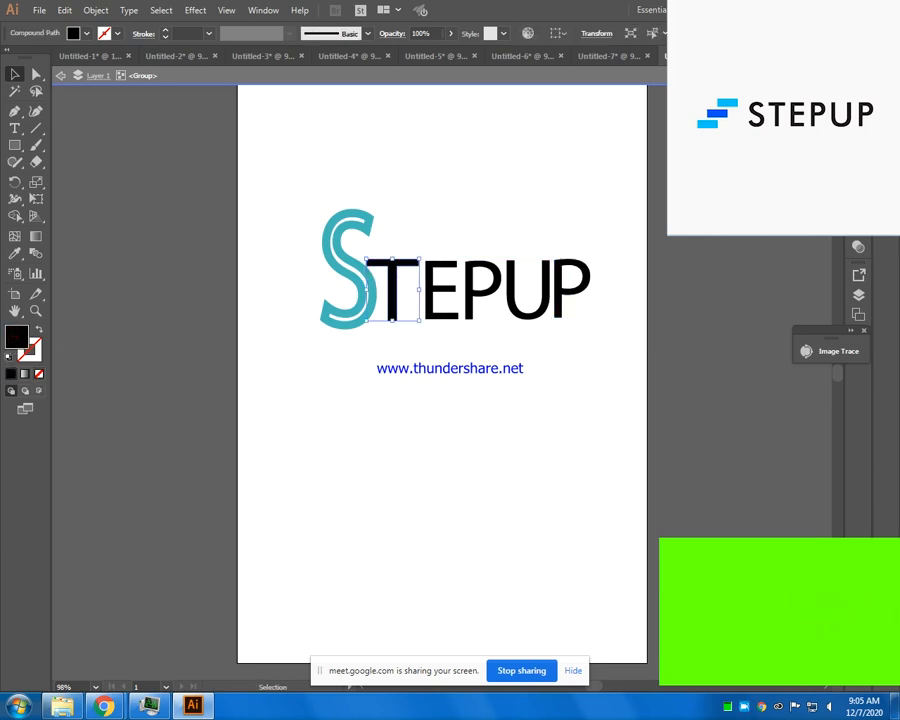
click(738, 190)
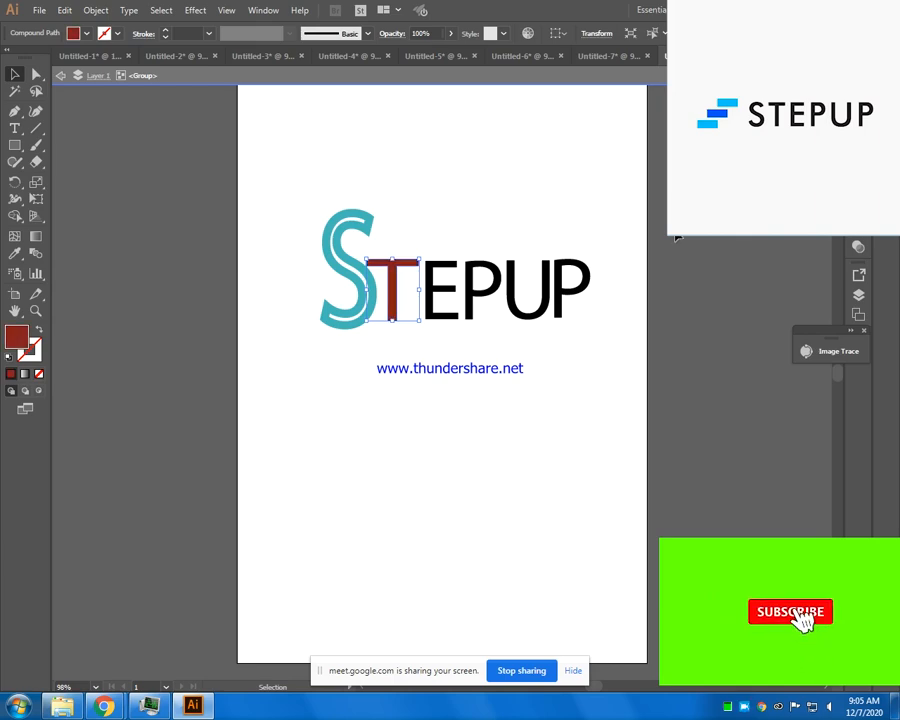
click(445, 290)
click(745, 190)
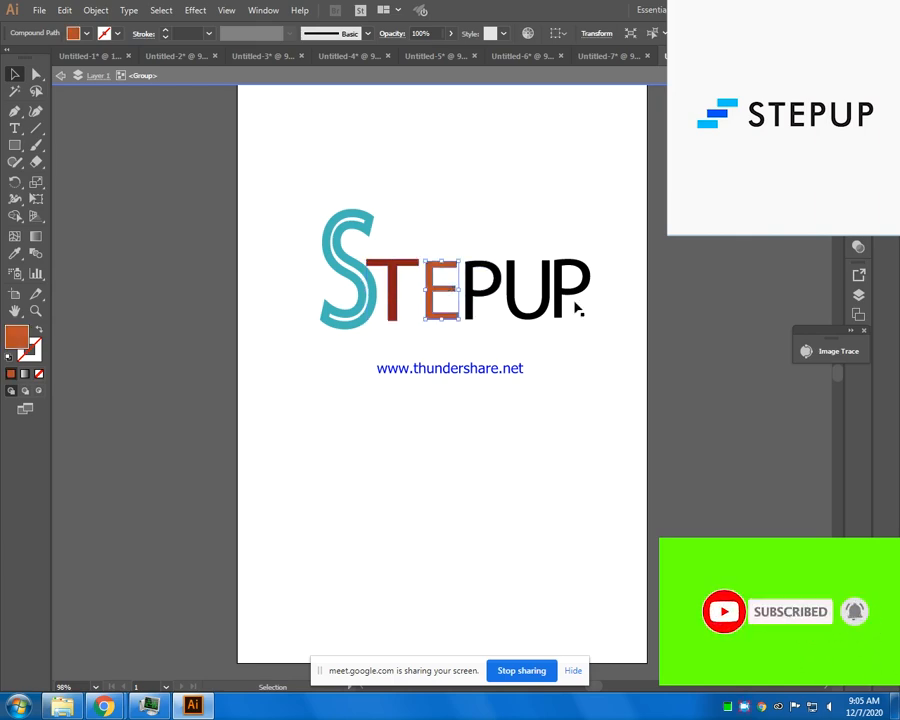
click(481, 292)
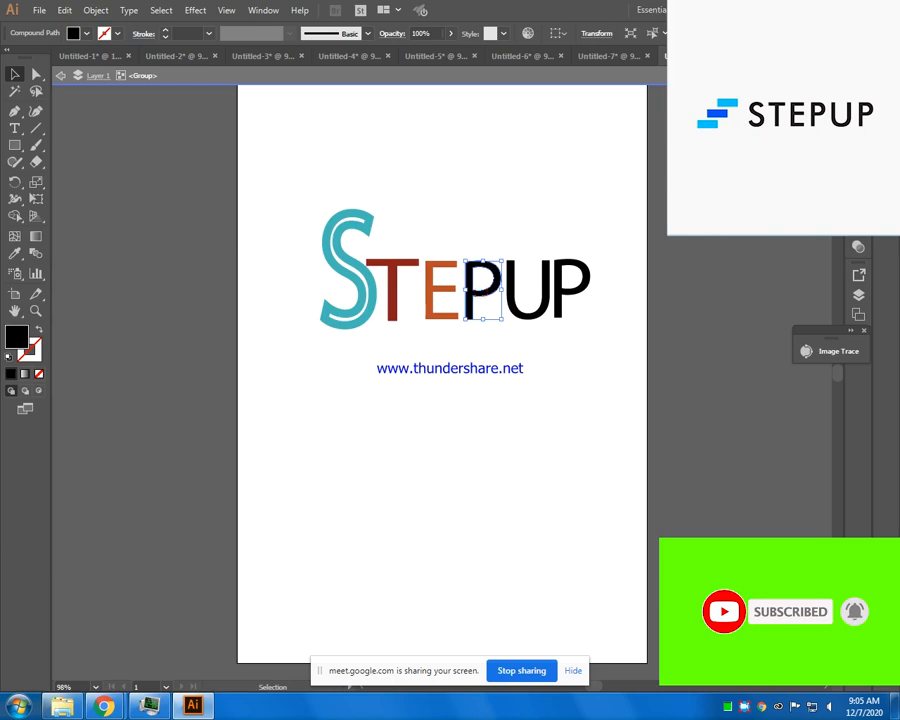
click(745, 190)
- Fill the U with very dark navy and the final P with indigo blue, and deselect
click(547, 301)
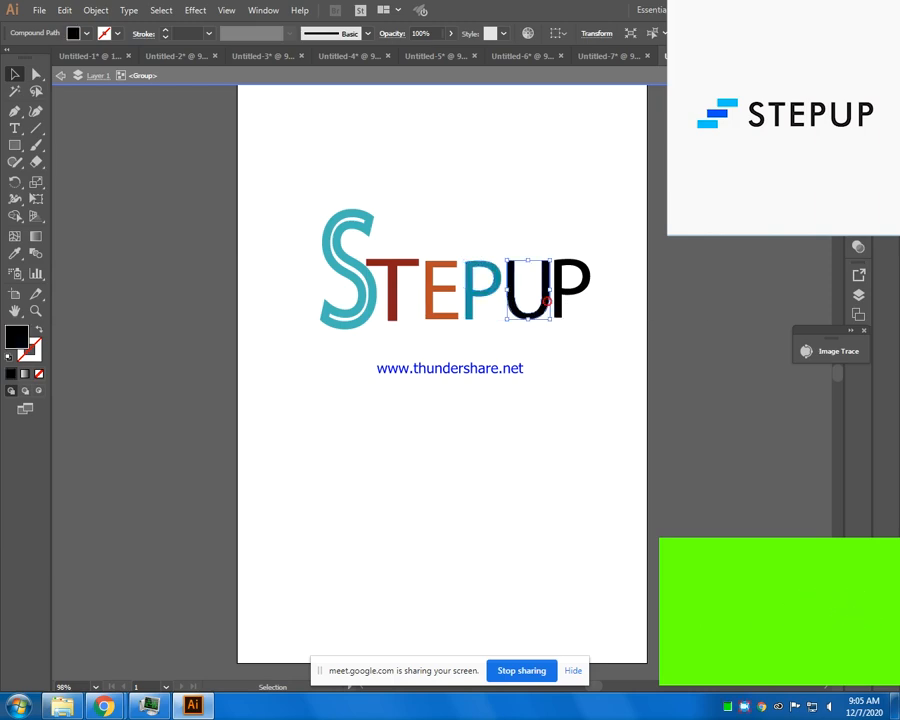
click(704, 237)
click(576, 288)
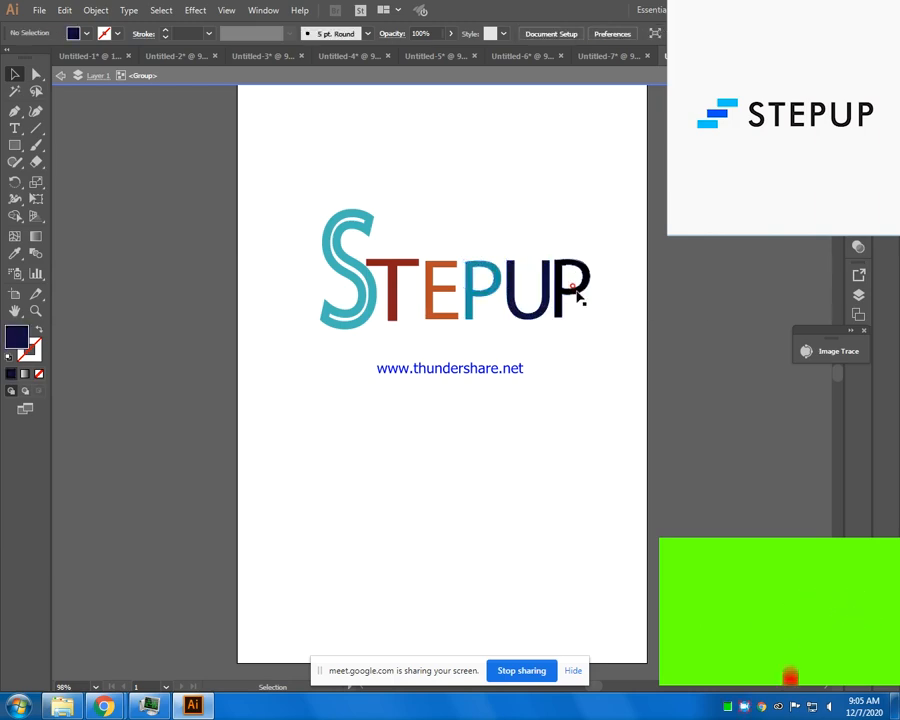
click(589, 276)
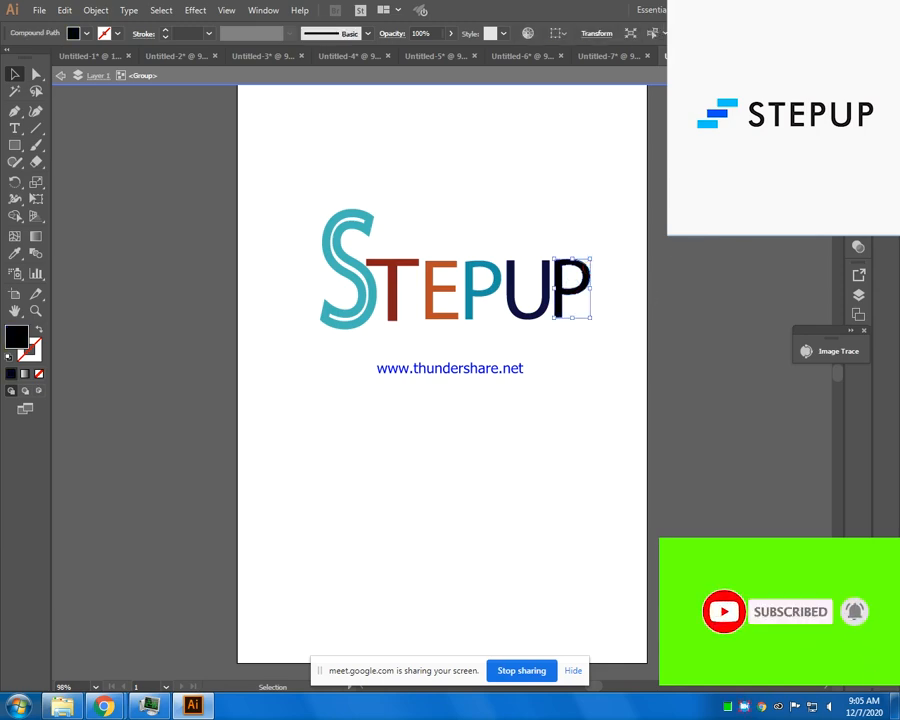
click(706, 230)
click(422, 535)
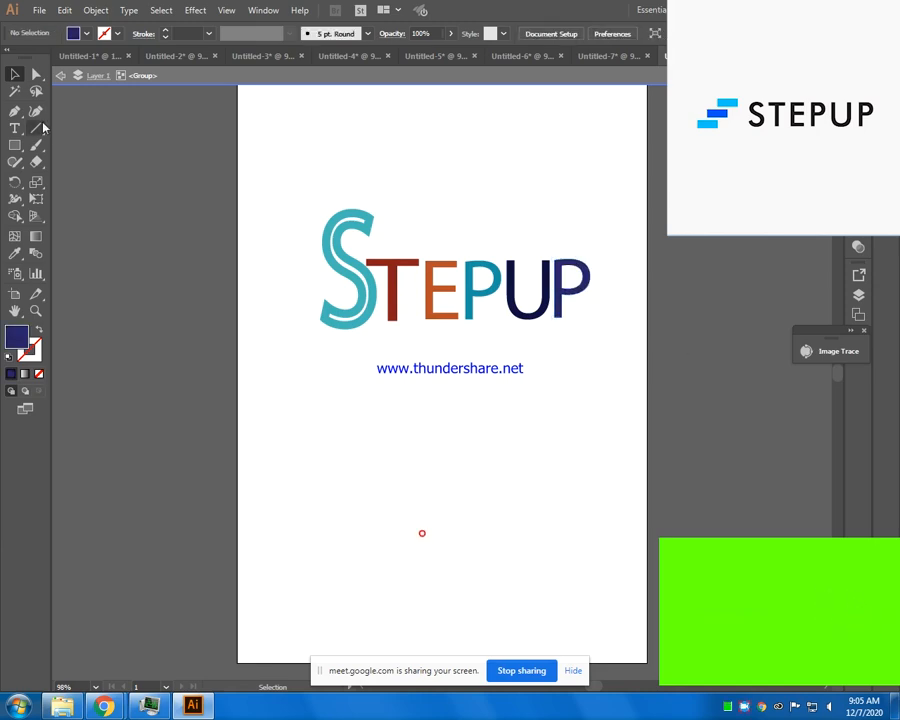
- Scale the whole STEPUP lettering down to about 85% and move it down and to the right on the artboard
drag(354, 249, 360, 256)
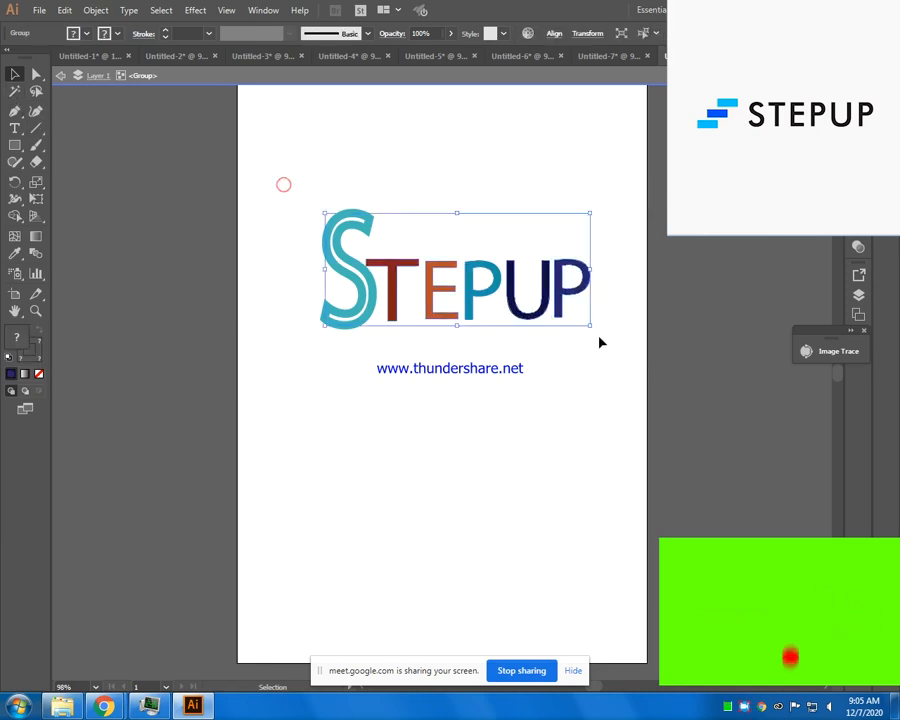
drag(590, 325, 550, 312)
click(554, 387)
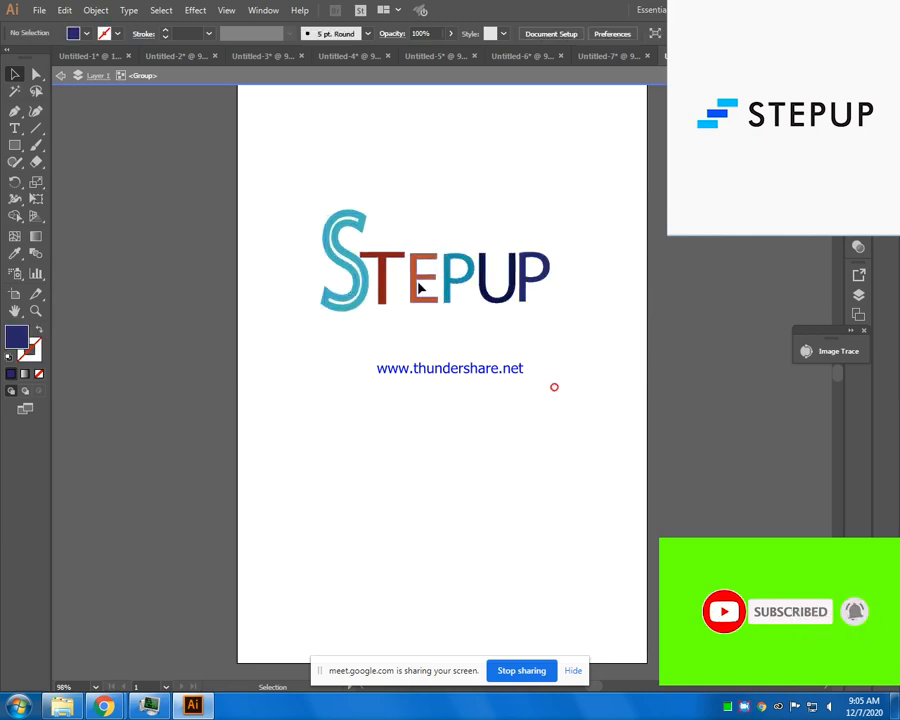
drag(271, 196, 605, 362)
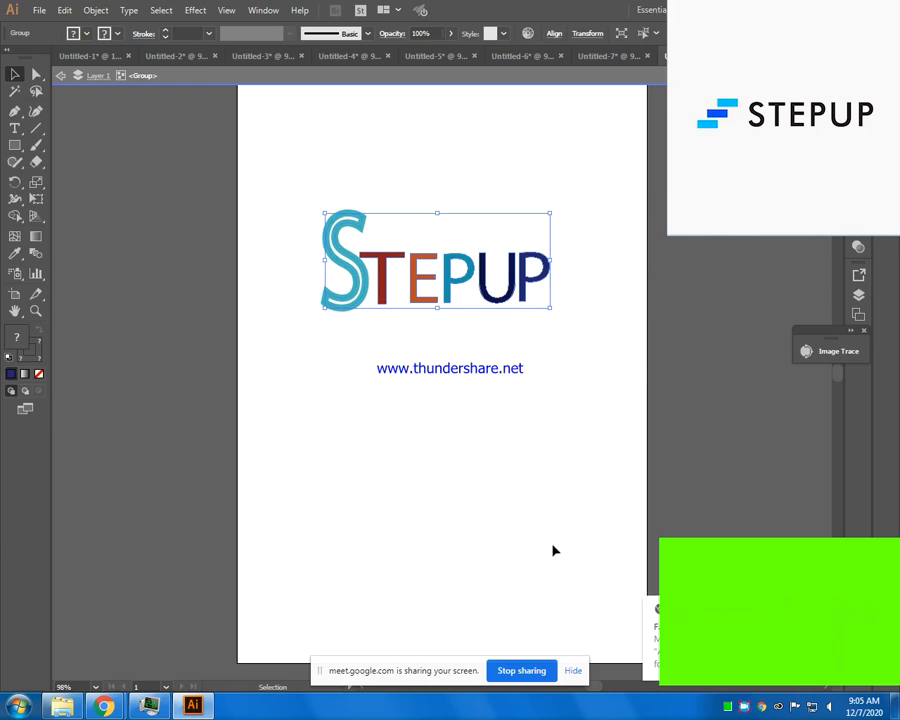
key(a)
key(v)
drag(411, 281, 461, 315)
- Draw a flat rectangle about 1.2 in wide and 0.28 in high above and left of the lettering
click(15, 145)
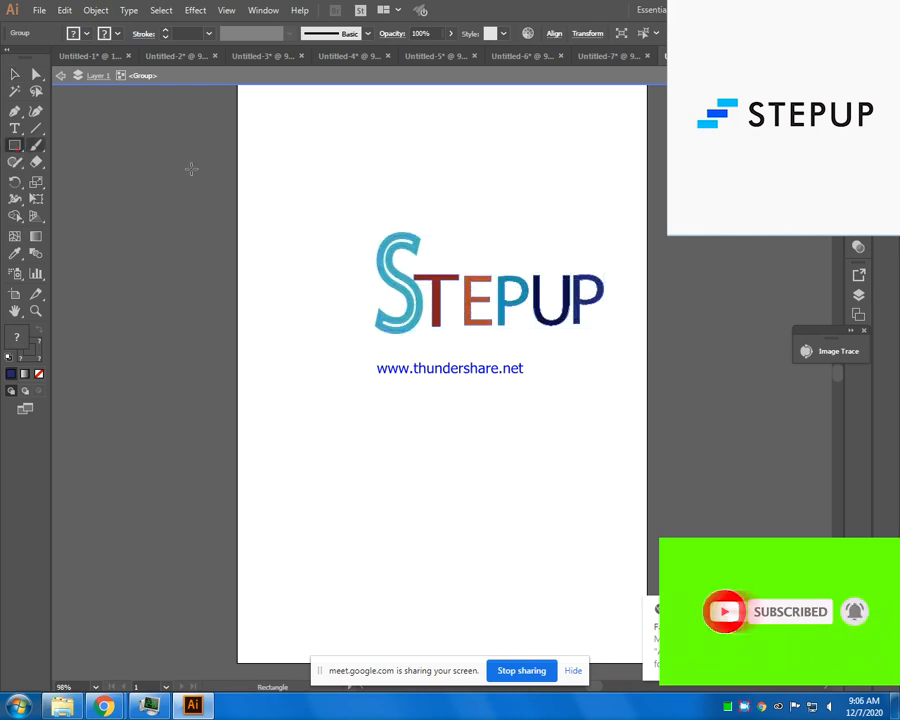
drag(297, 142, 356, 154)
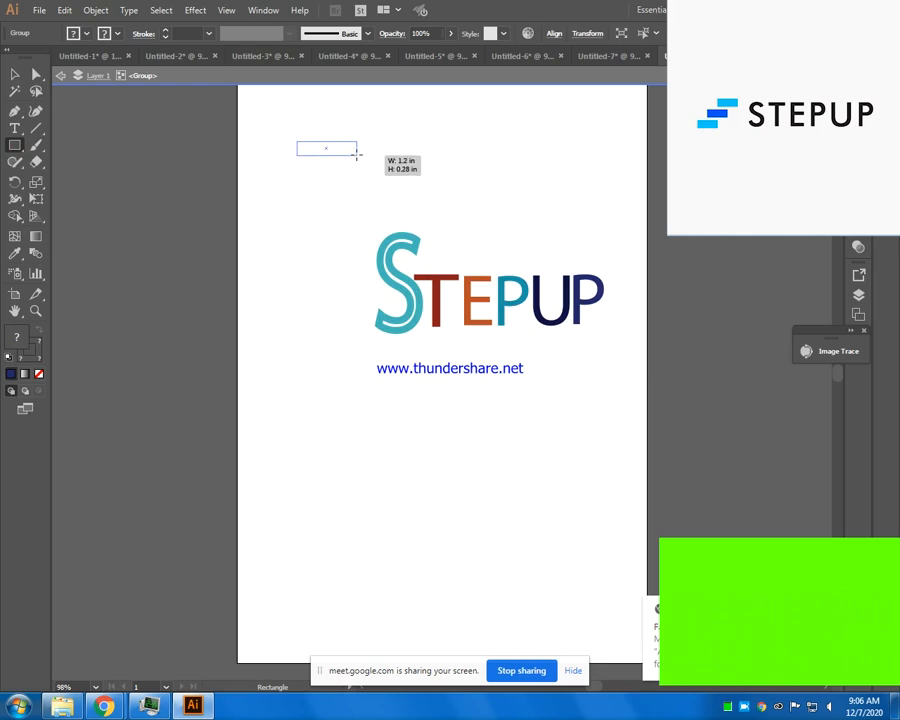
key(v)
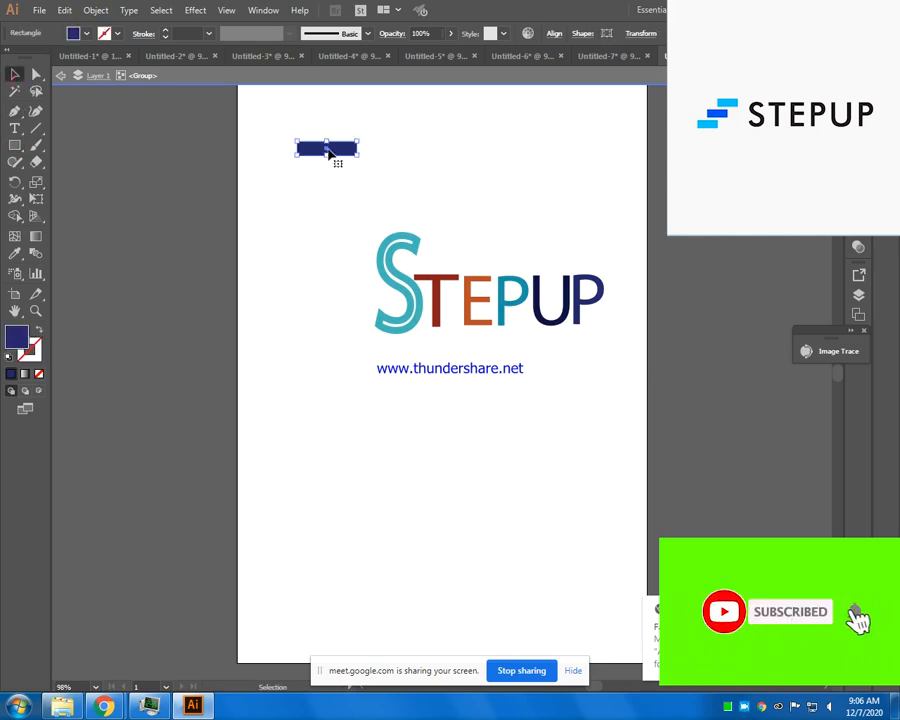
- Duplicate the rectangle below and slightly left, and repeat the copy to build three staggered bars
drag(328, 152, 322, 180)
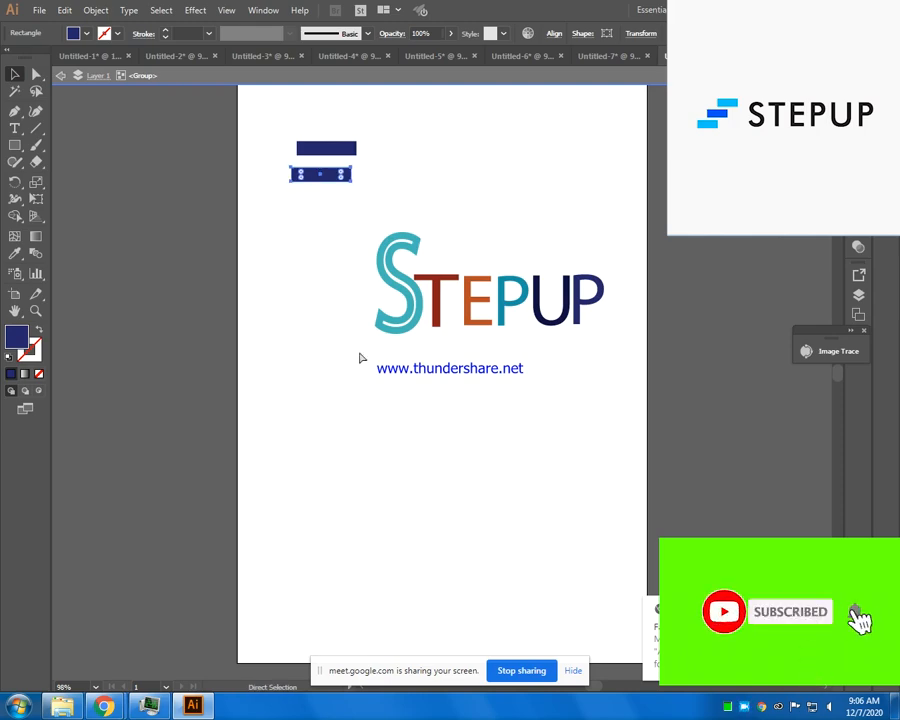
key(ctrl+d)
click(318, 245)
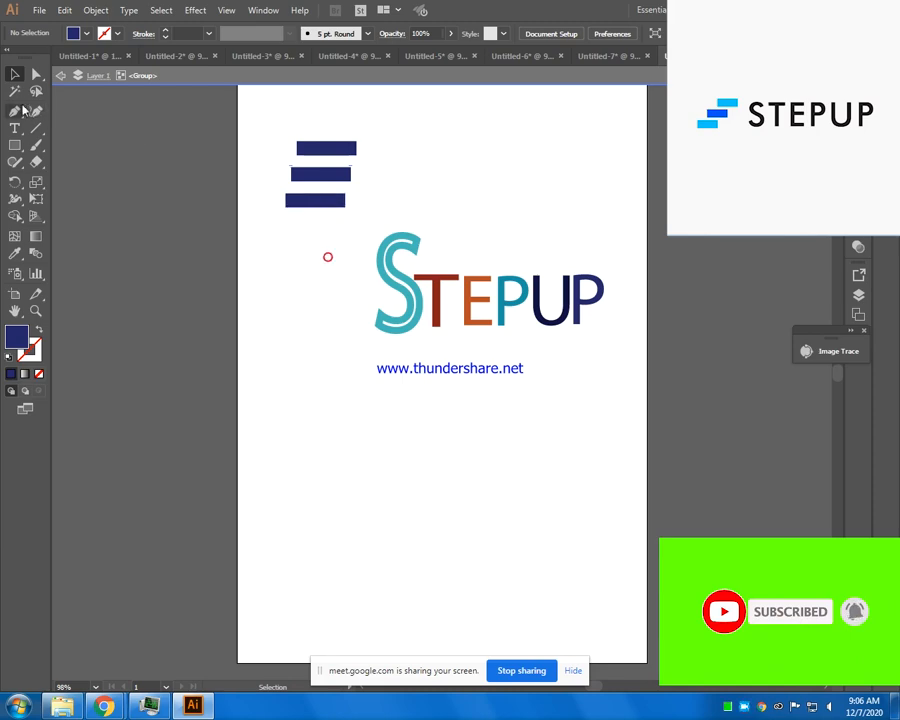
- Fill the top and bottom bars with light blue and the middle bar with a darker blue, and deselect
click(335, 150)
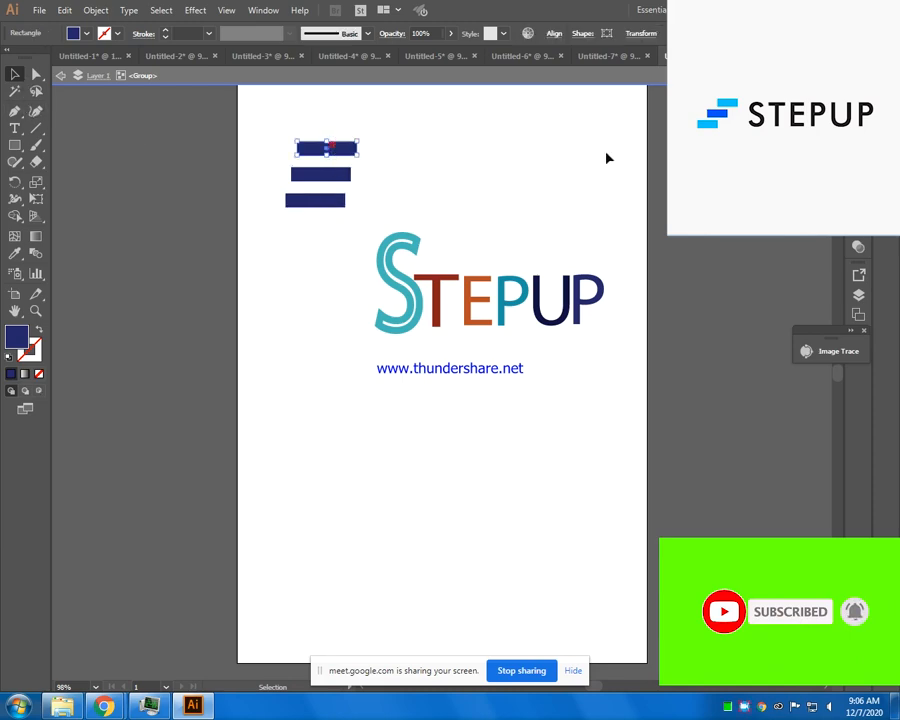
click(322, 184)
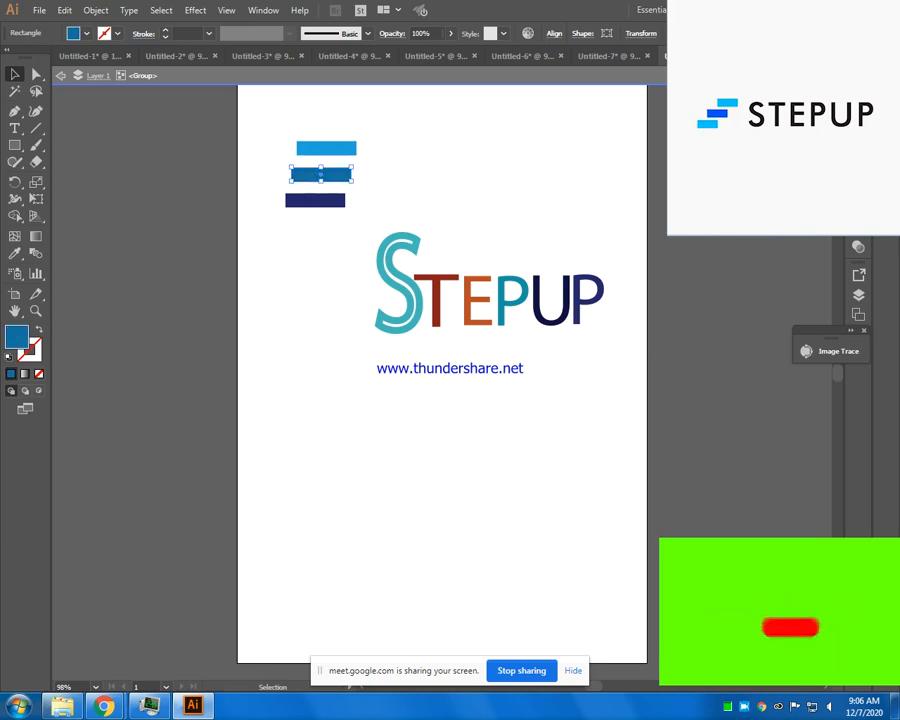
click(314, 201)
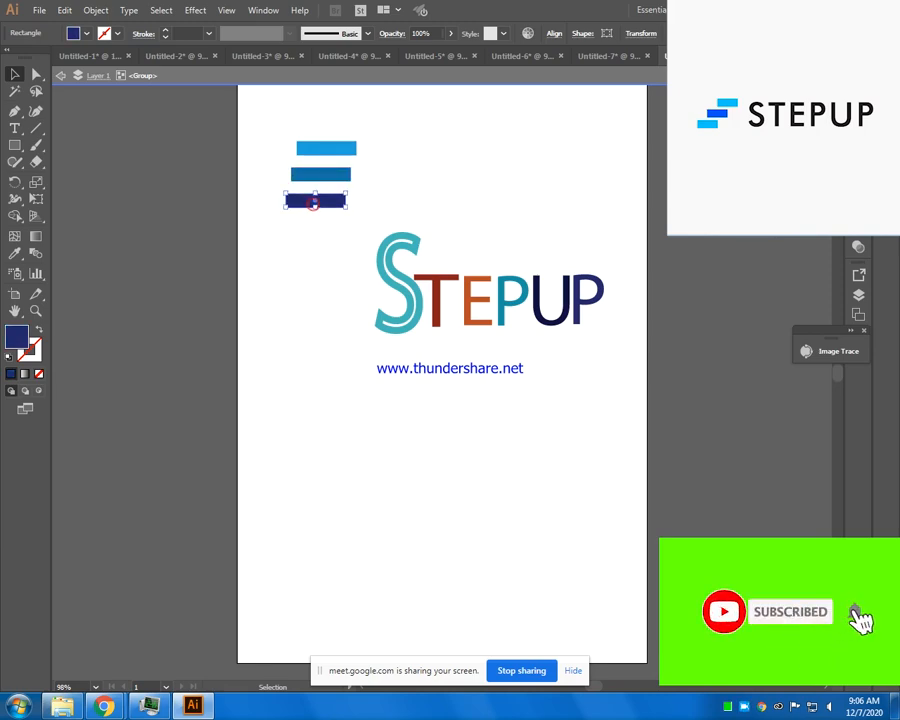
click(710, 128)
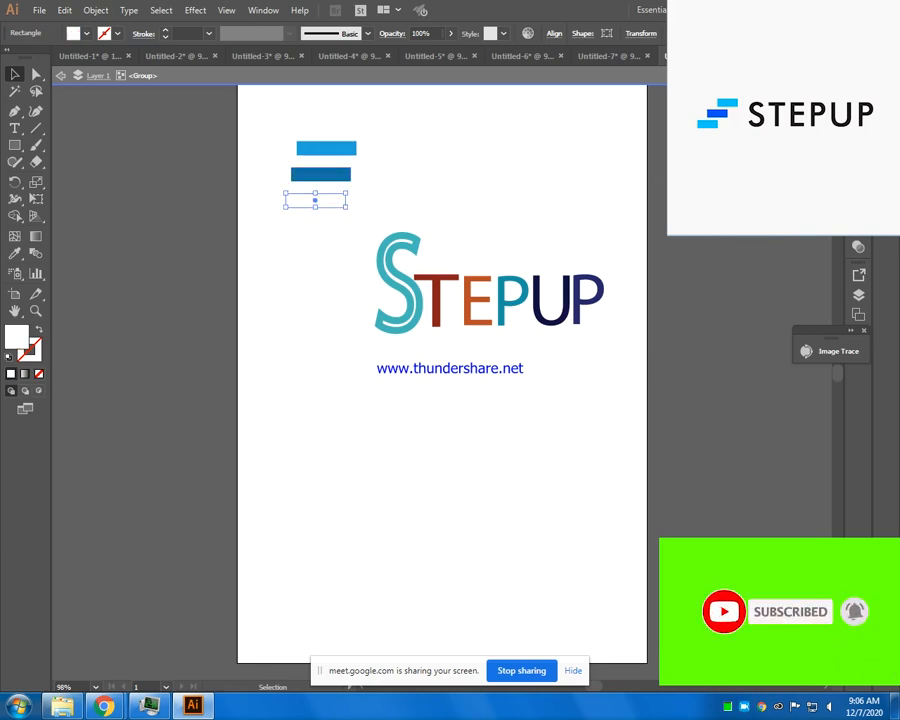
click(728, 150)
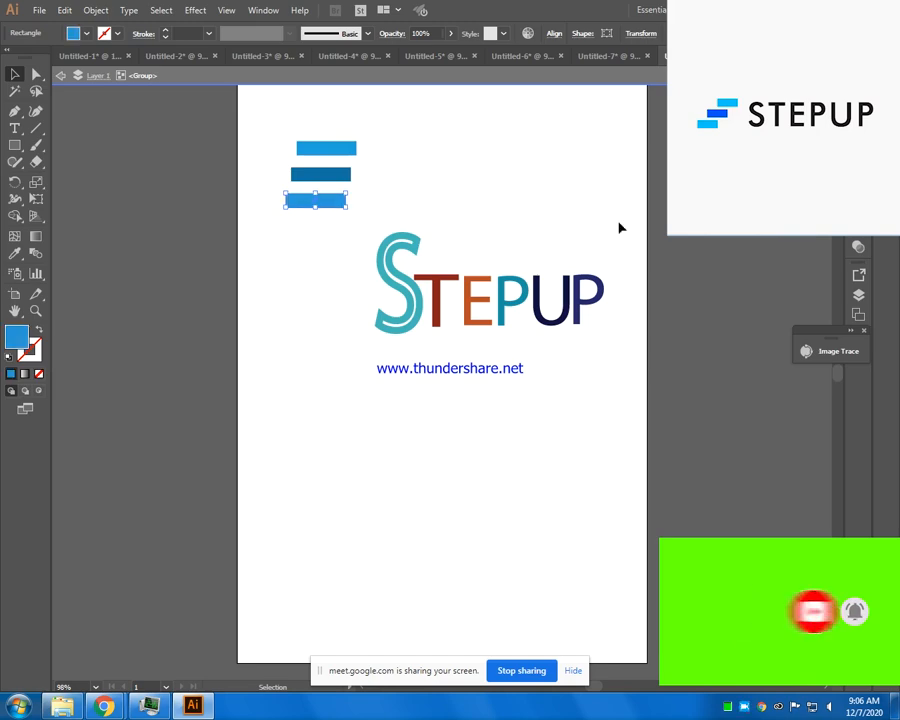
click(587, 220)
- Scale the three bars down slightly together and place them directly beside the large S
drag(410, 138, 257, 217)
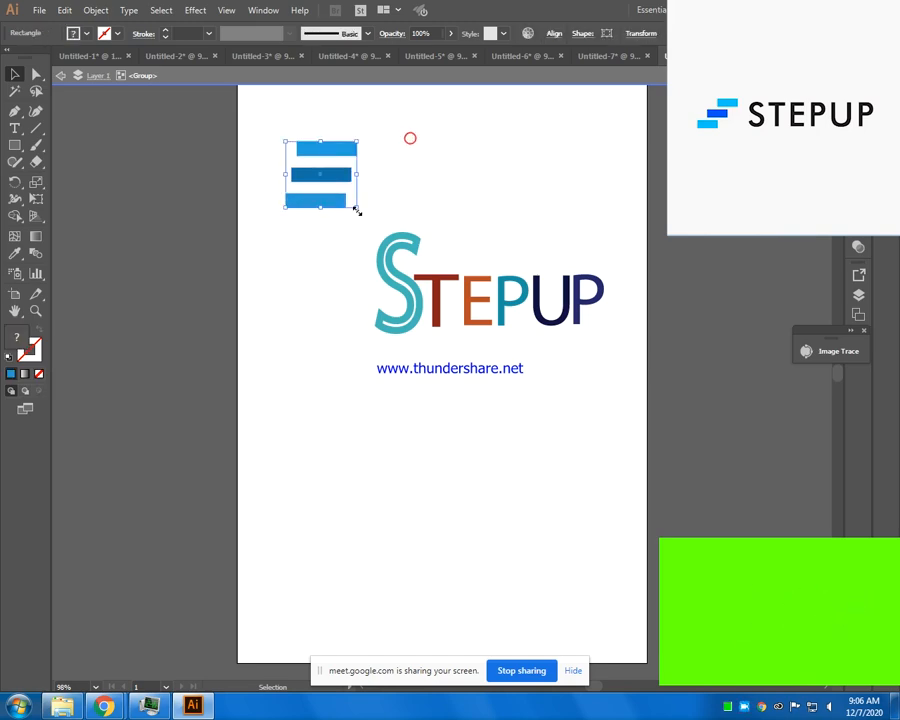
drag(360, 211, 343, 276)
click(378, 412)
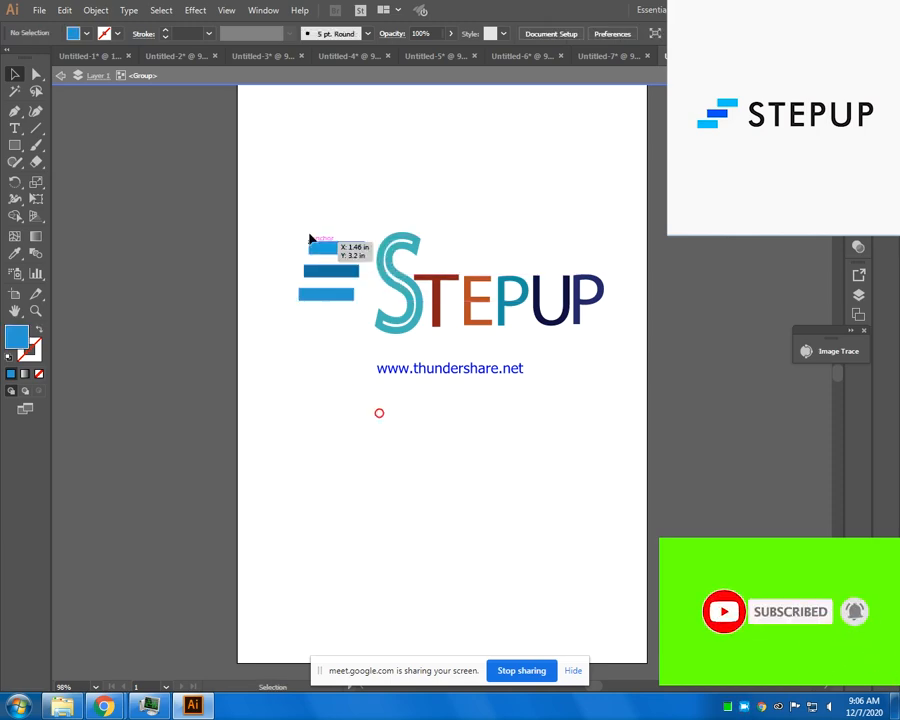
- Narrow the whole logo, bars and lettering together, to about 94% of its width
drag(297, 209, 640, 365)
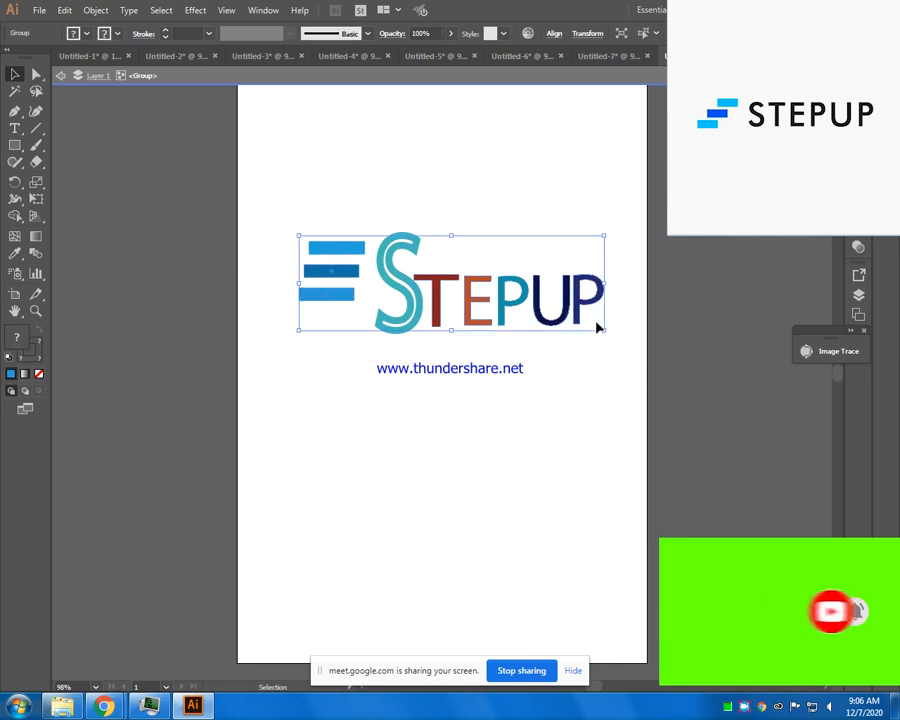
drag(603, 329, 582, 326)
click(600, 374)
drag(254, 210, 518, 380)
click(455, 450)
- Nudge the three bars left and down to widen the gap to the S and align them with the lettering
drag(291, 222, 383, 317)
key(Left)
key(Down)
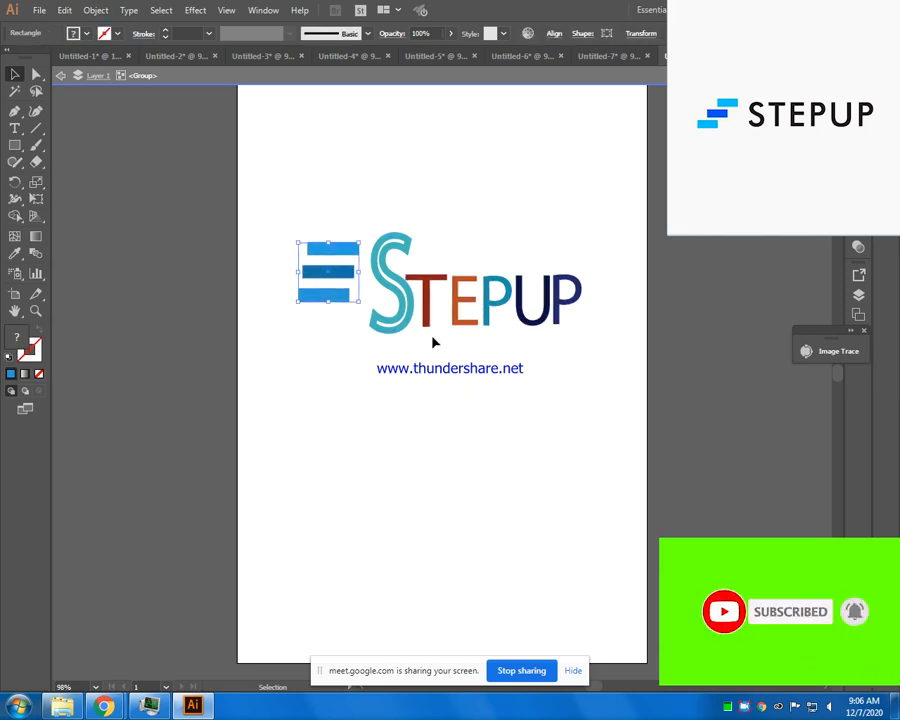
key(Down)
key(Left)
key(Left)
key(Left)
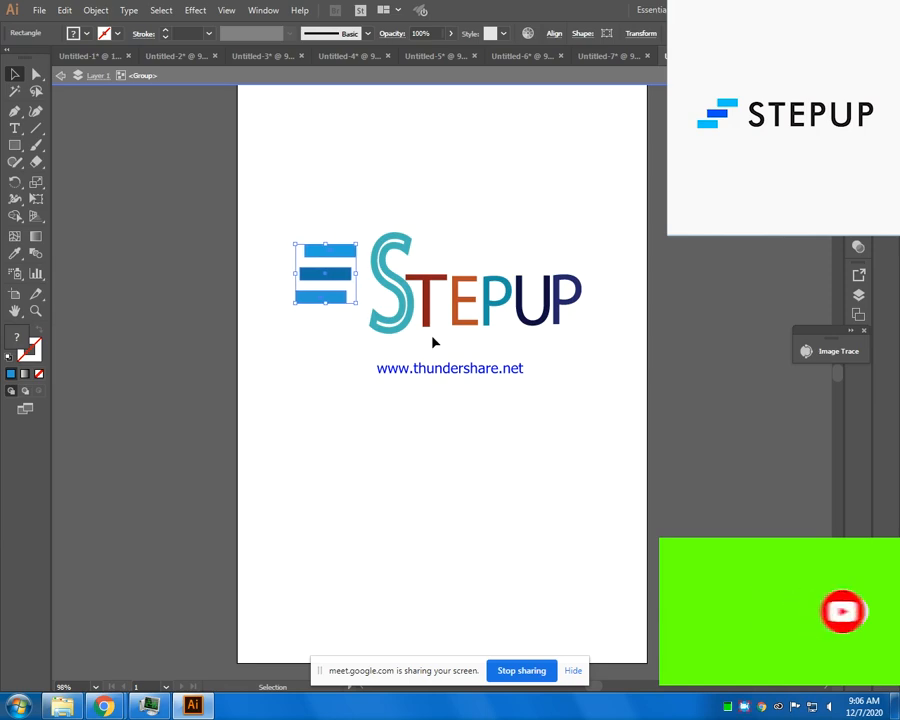
key(Down)
key(Down)
key(Down)
key(Left)
key(Down)
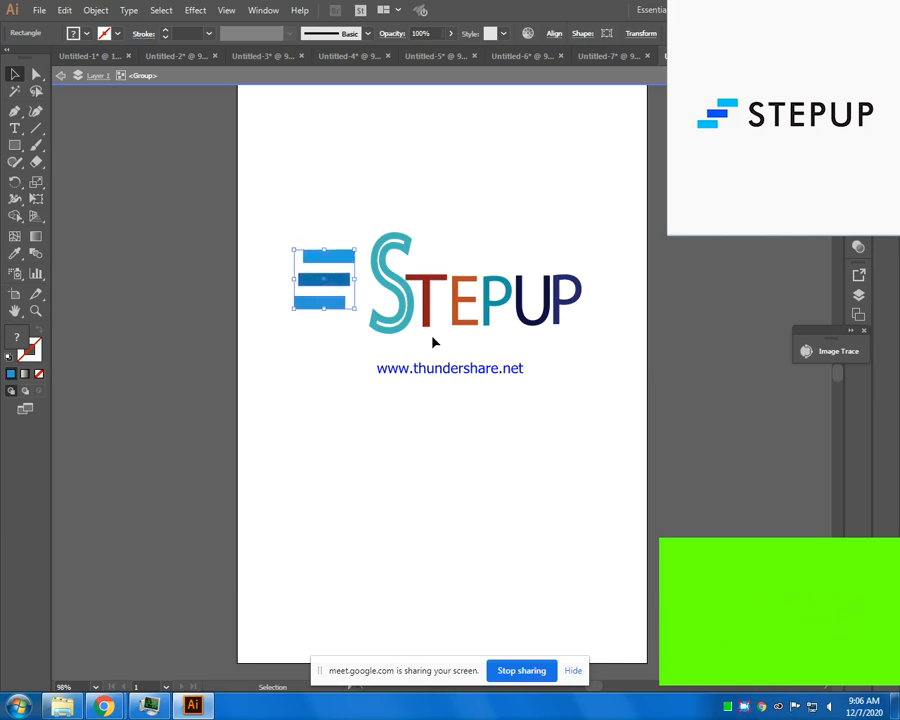
click(440, 533)
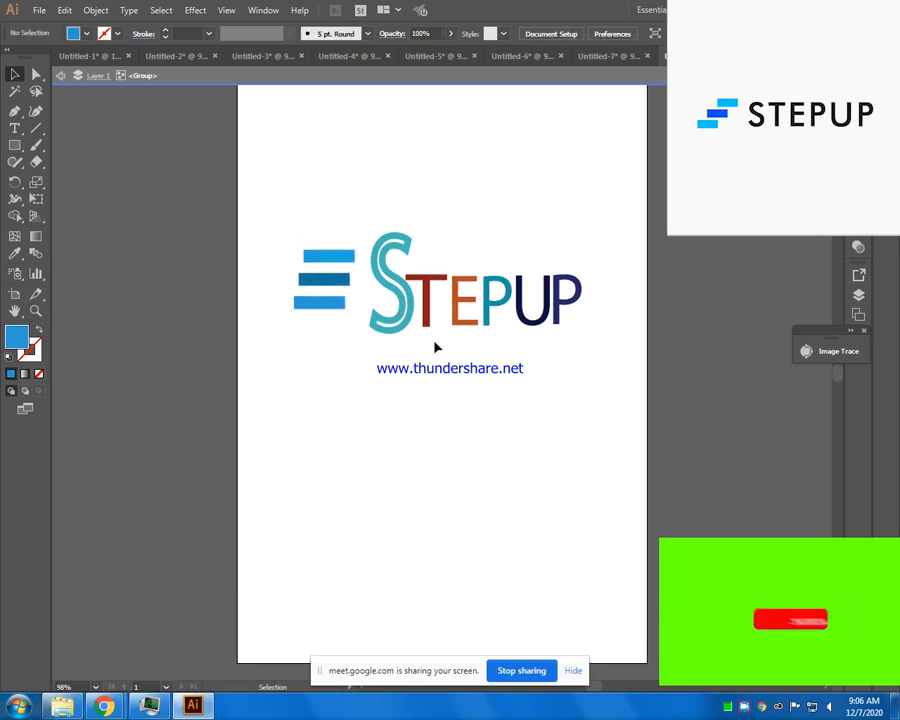
- Enlarge the bars and lettering together slightly, to about 106% width and 109% height
drag(253, 219, 688, 423)
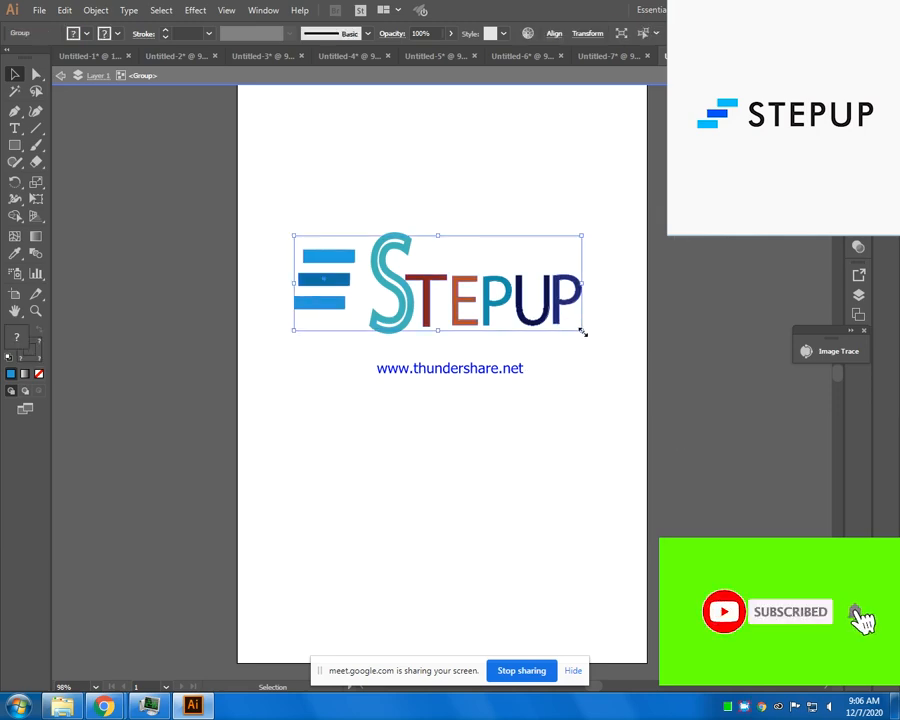
drag(583, 332, 599, 340)
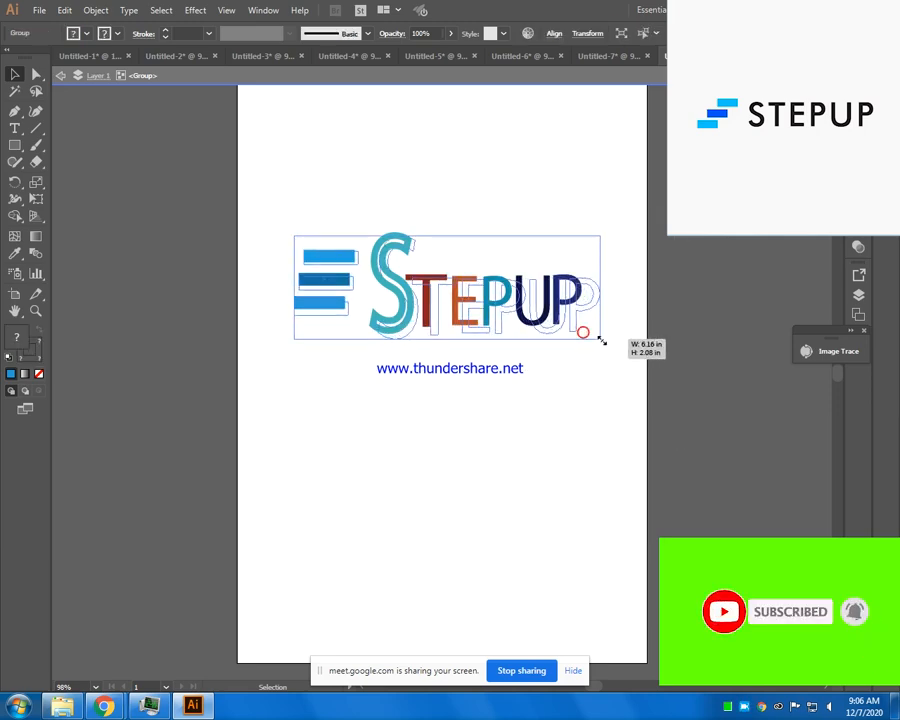
click(576, 384)
- Fill the whole logo with golden yellow, keeping the S's teal outline, and refill the three bars with near-black
drag(305, 201, 611, 422)
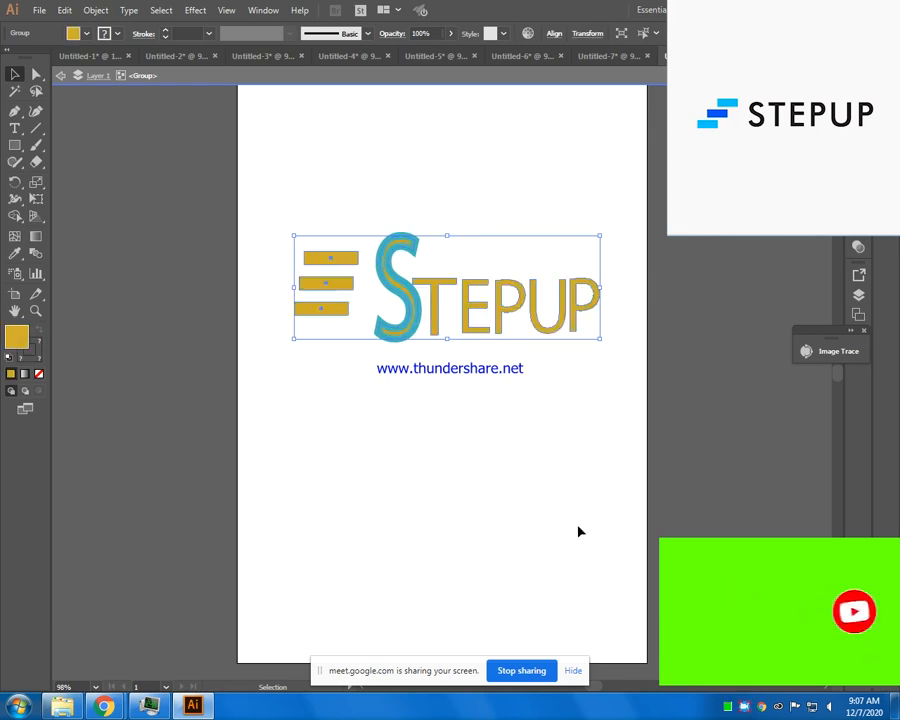
click(541, 552)
drag(261, 220, 649, 437)
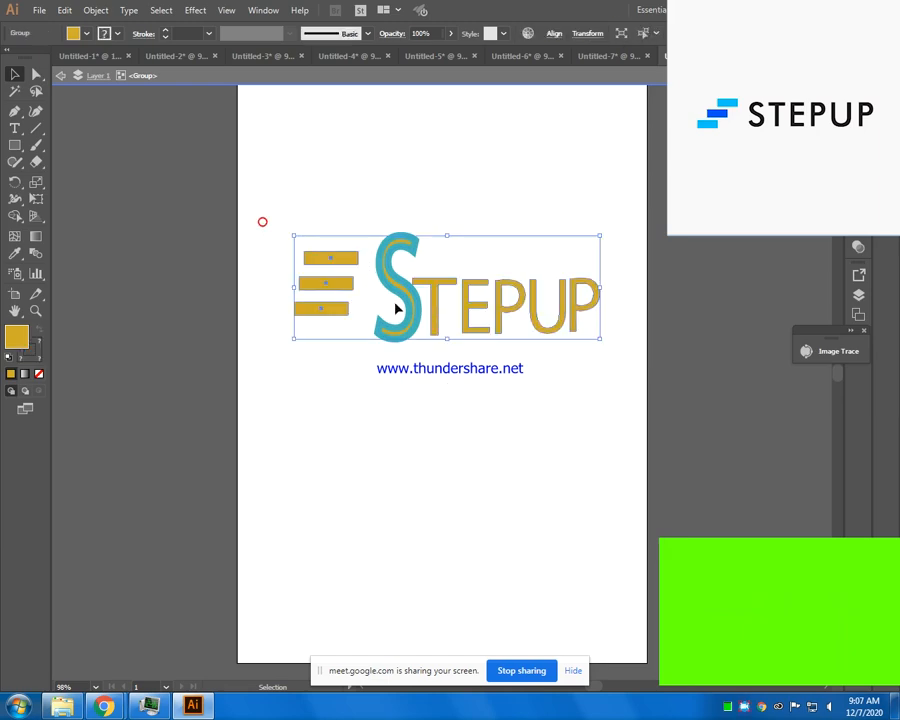
click(389, 457)
drag(277, 239, 363, 334)
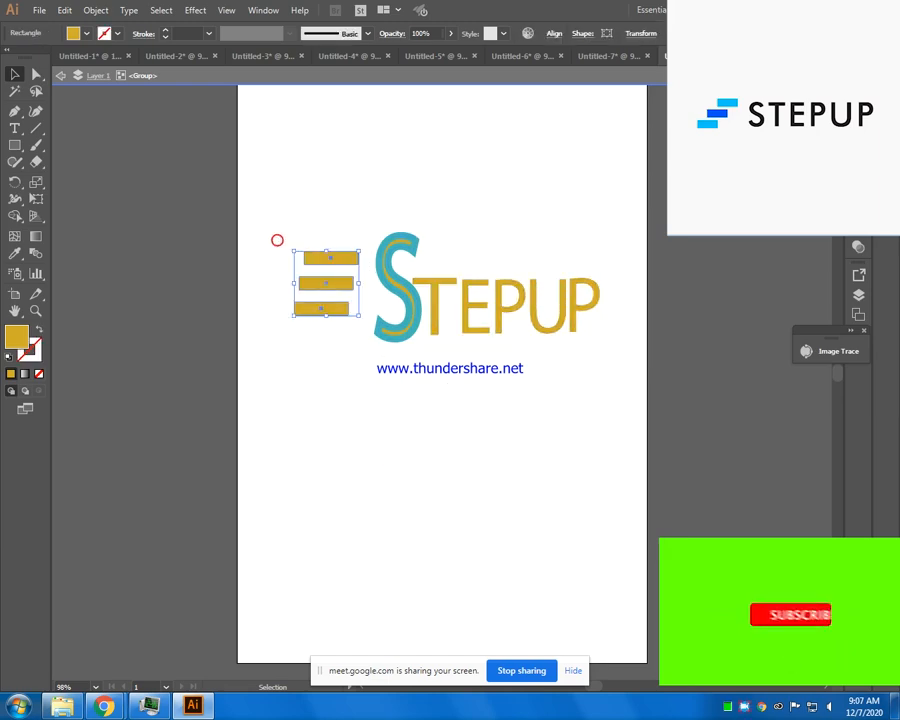
click(316, 318)
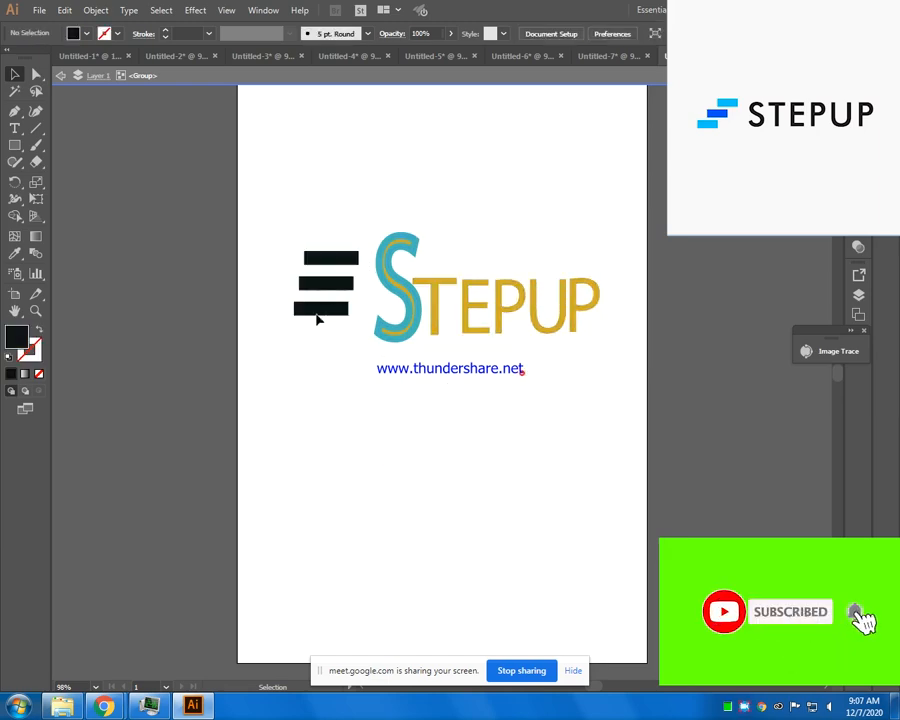
- Select the whole logo and save the document as Untitled-8 in Adobe Illustrator (*.AI) format in the Downloads folder
drag(654, 380, 731, 415)
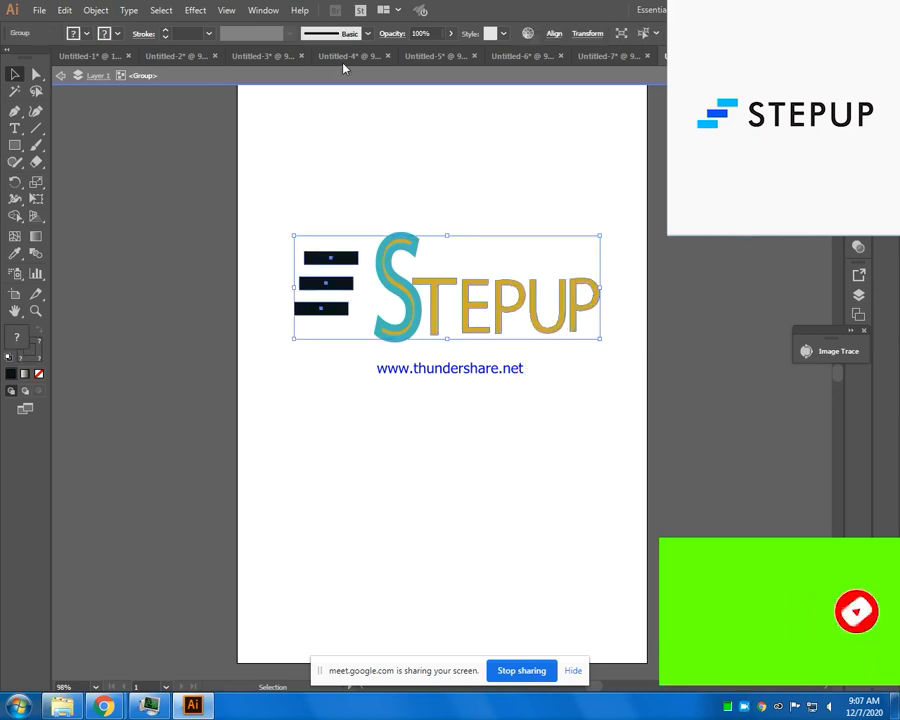
click(40, 11)
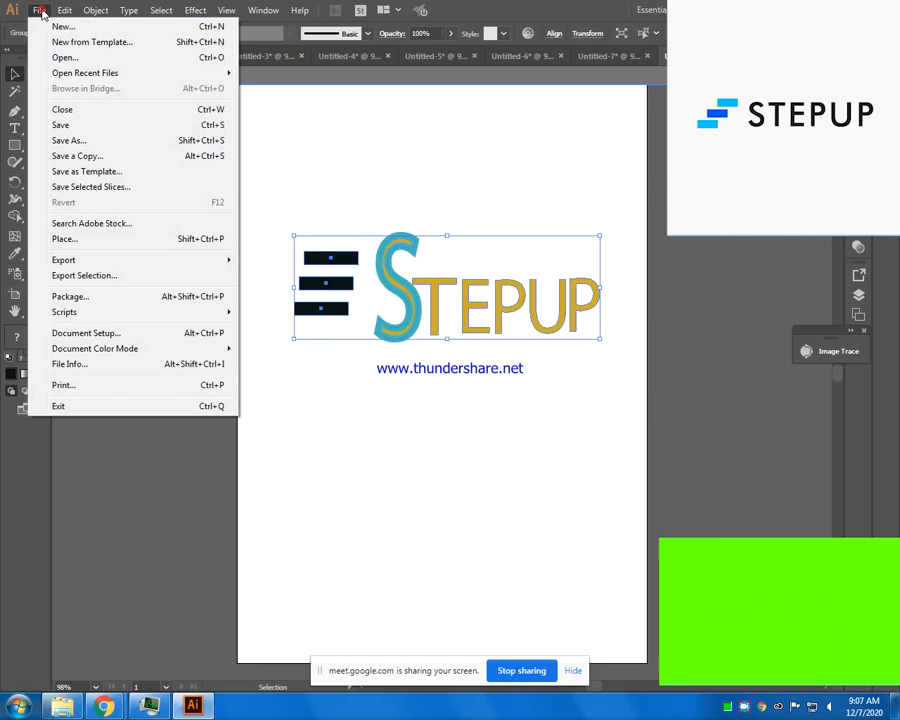
click(85, 141)
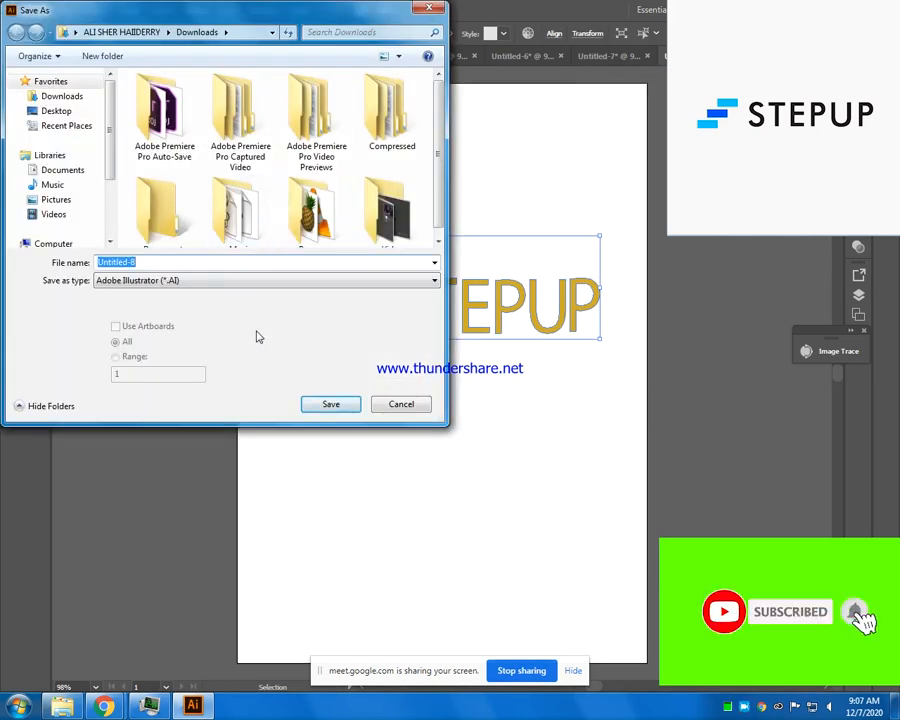
click(325, 405)
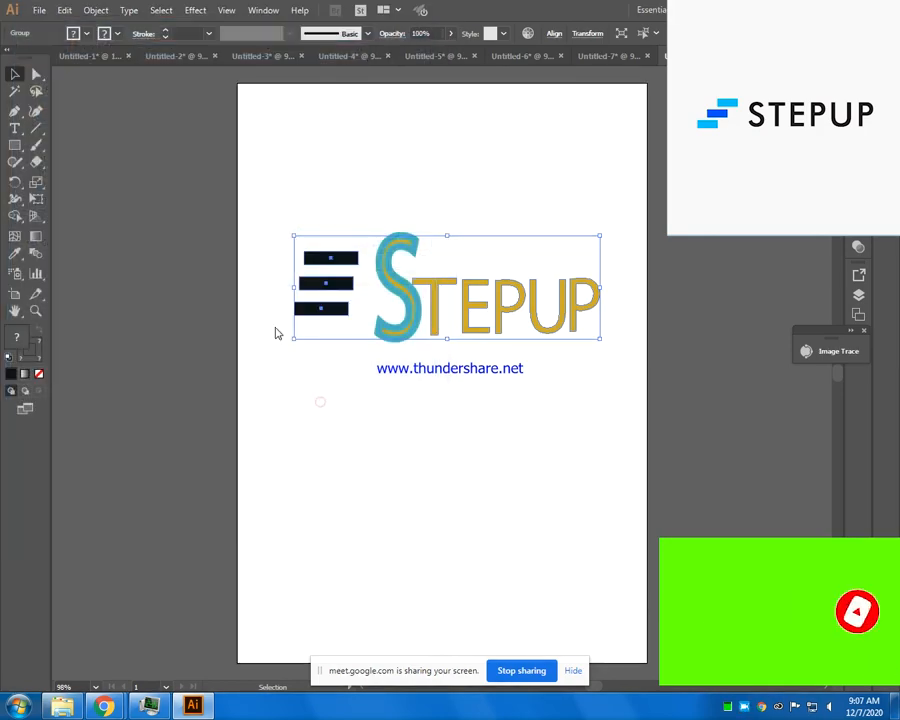
click(510, 541)
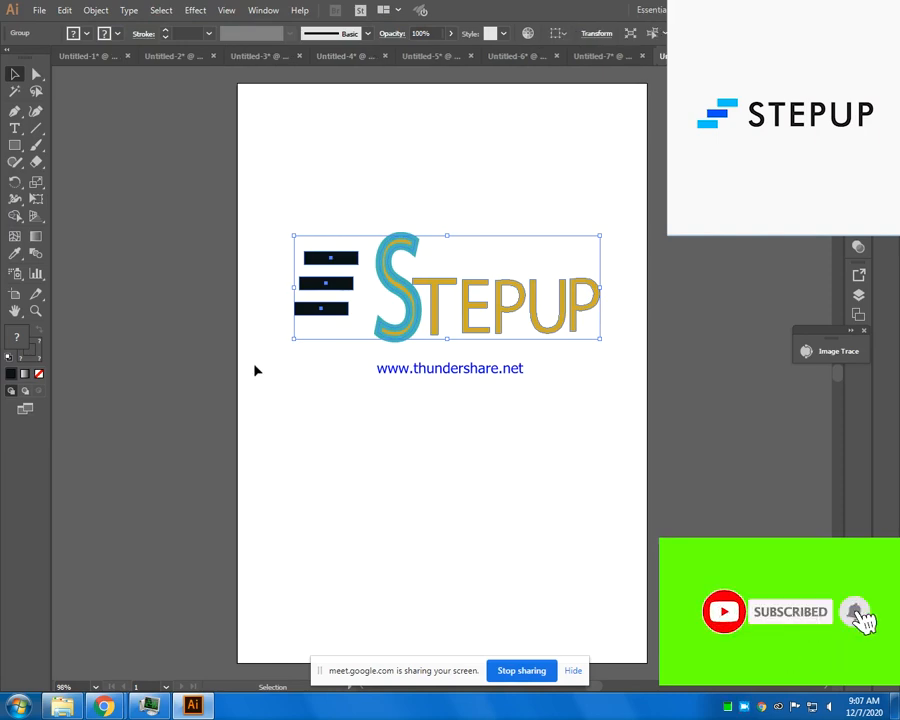
- Export the logo as PNG file Untitled-8 in Downloads at High (300 ppi) resolution with a transparent background
click(40, 10)
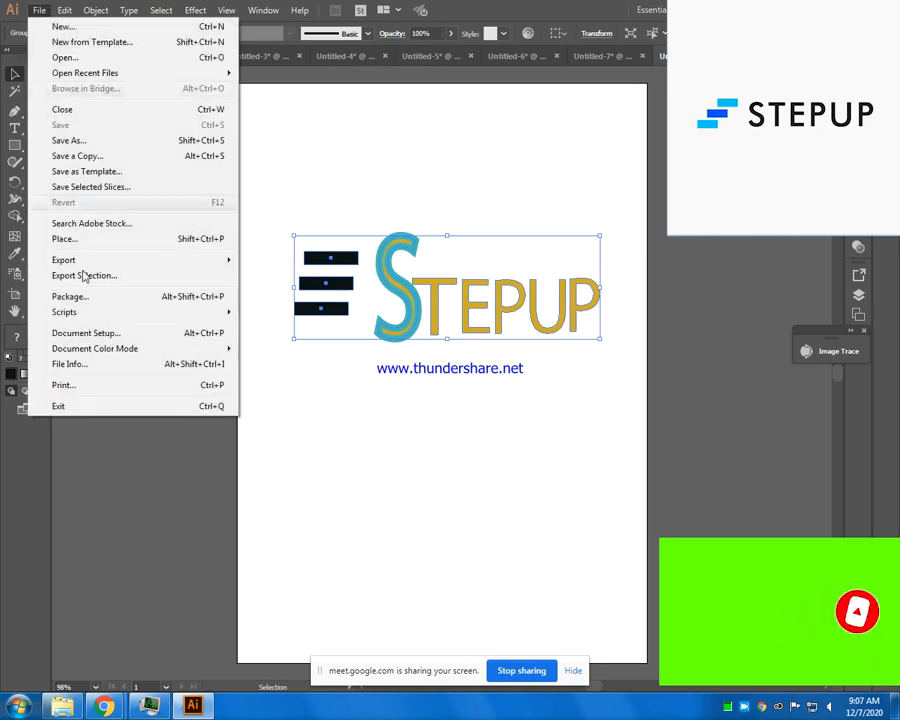
mouse_move(90, 261)
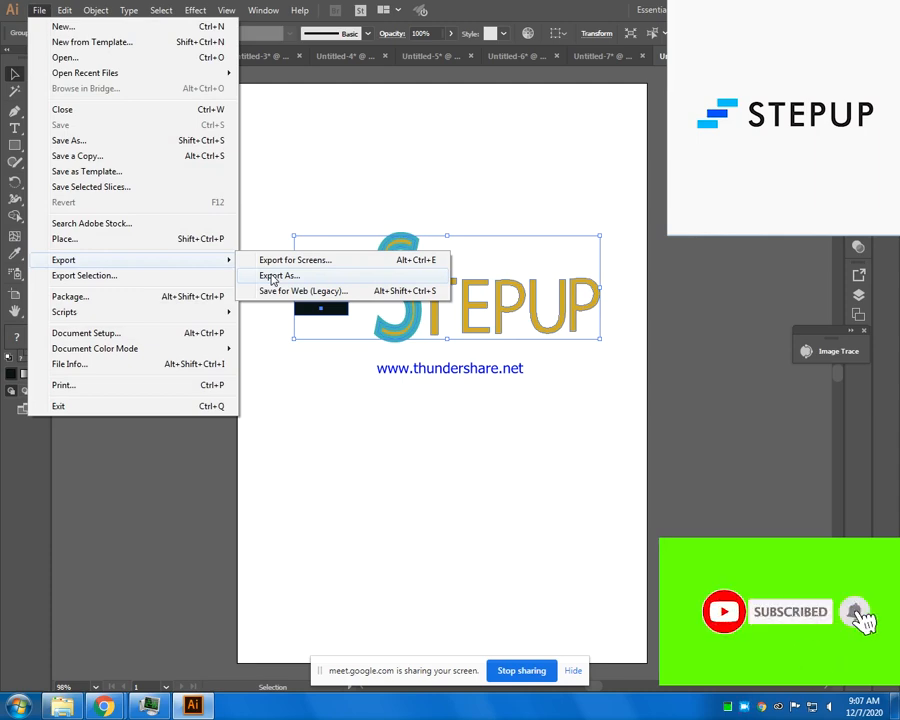
click(273, 277)
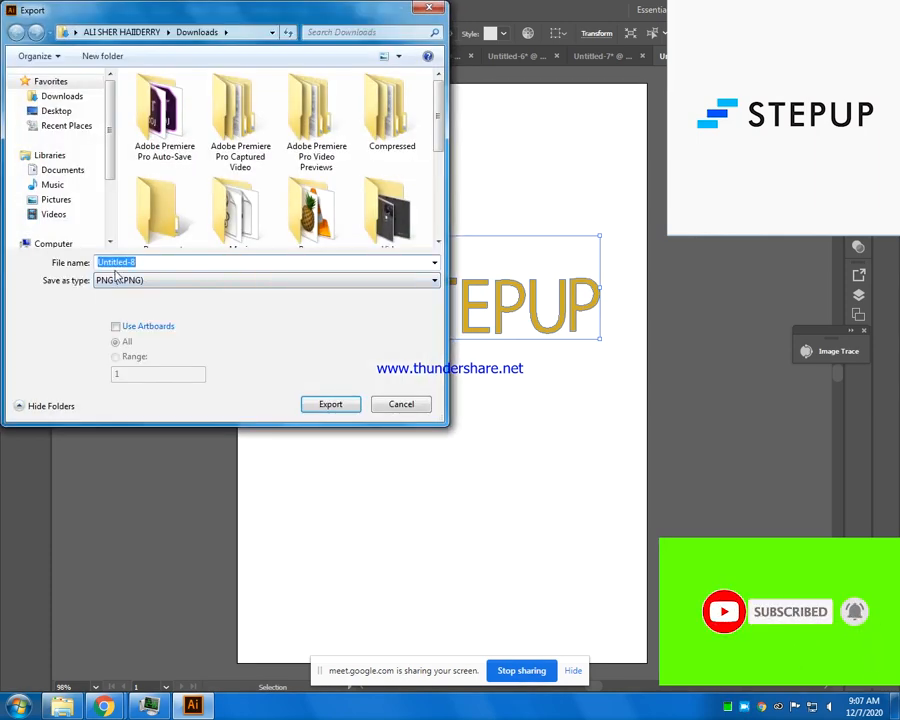
click(343, 399)
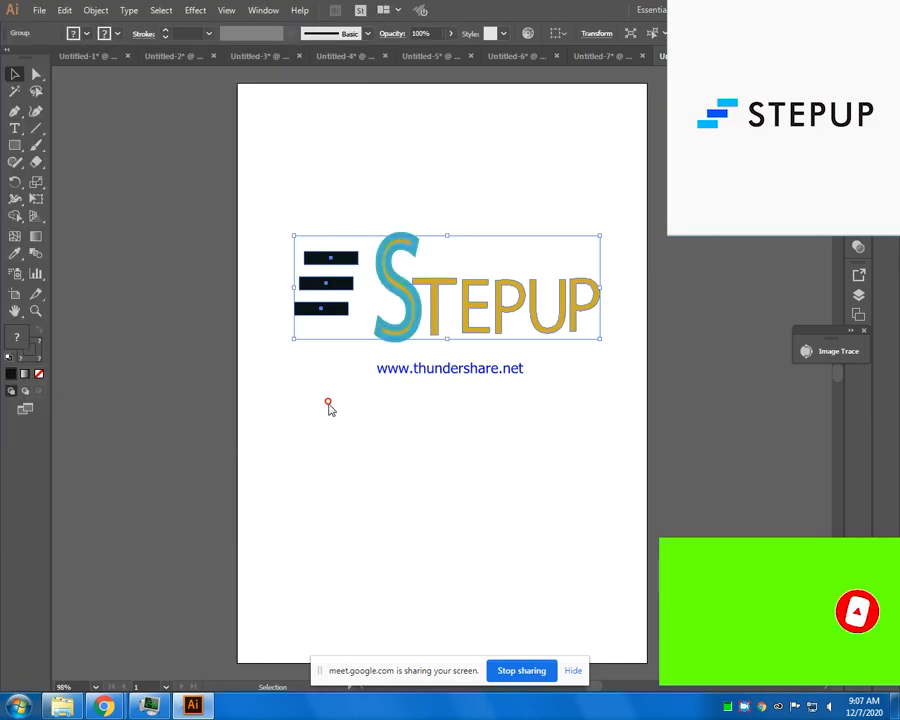
drag(437, 295, 423, 241)
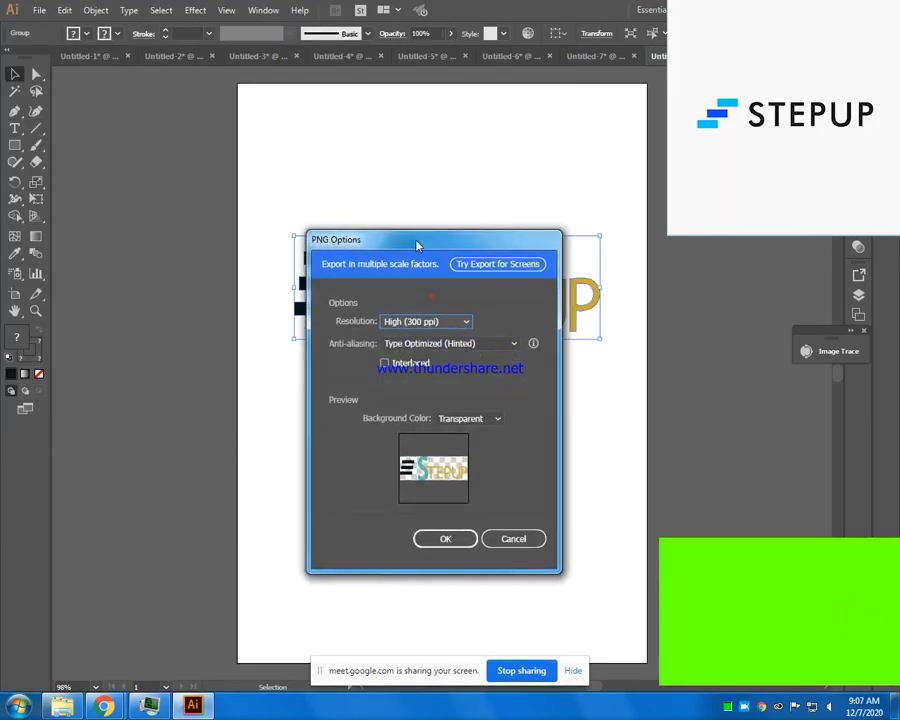
click(439, 542)
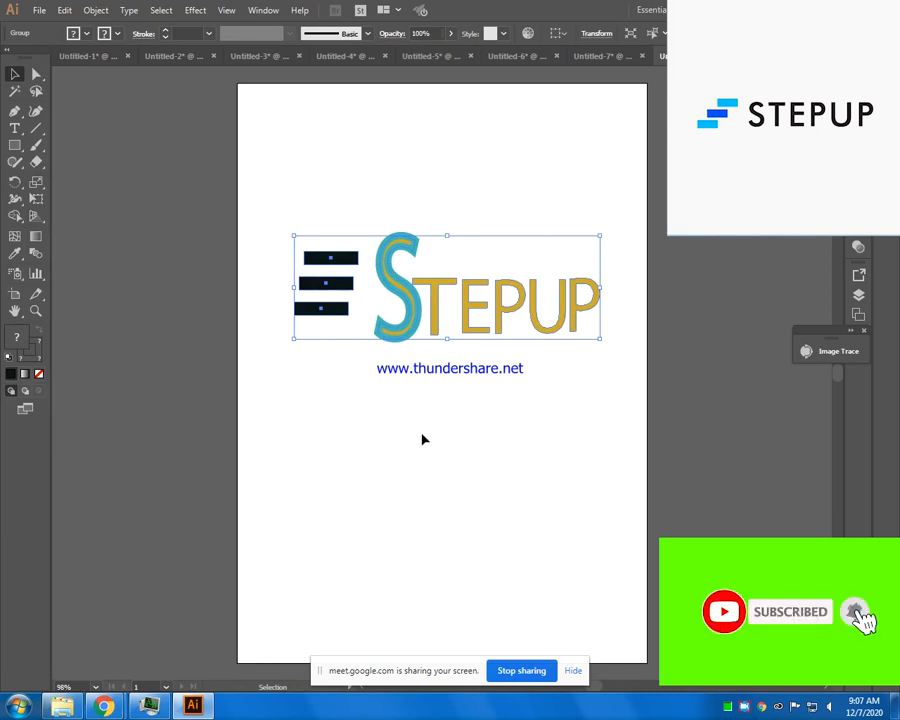
- Export the logo as PNG file Untitled-8 to the Documents library at High (300 ppi) resolution with a transparent background
click(38, 10)
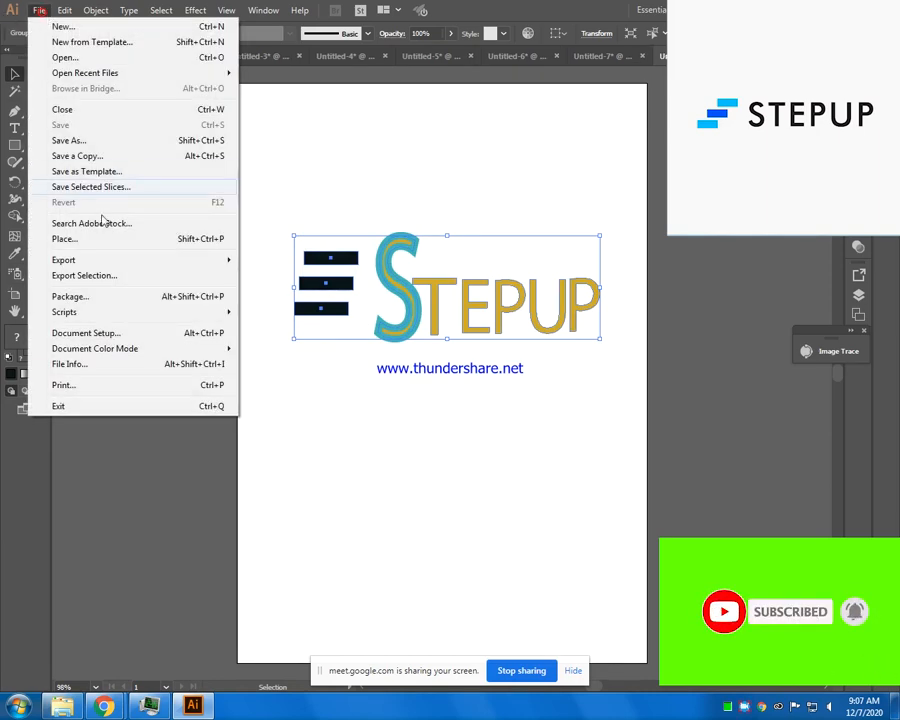
mouse_move(100, 262)
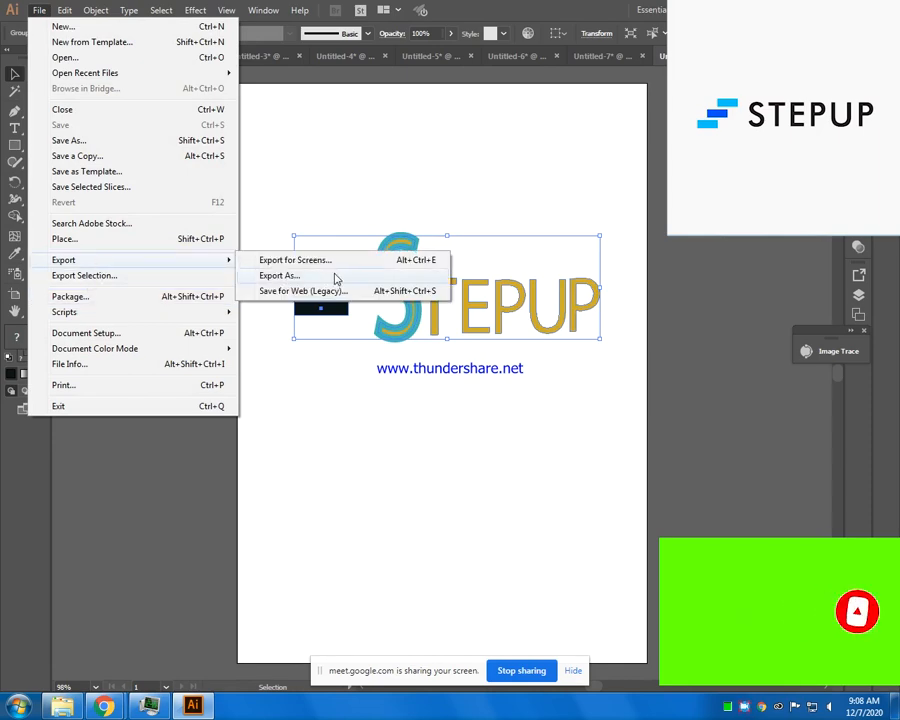
click(336, 277)
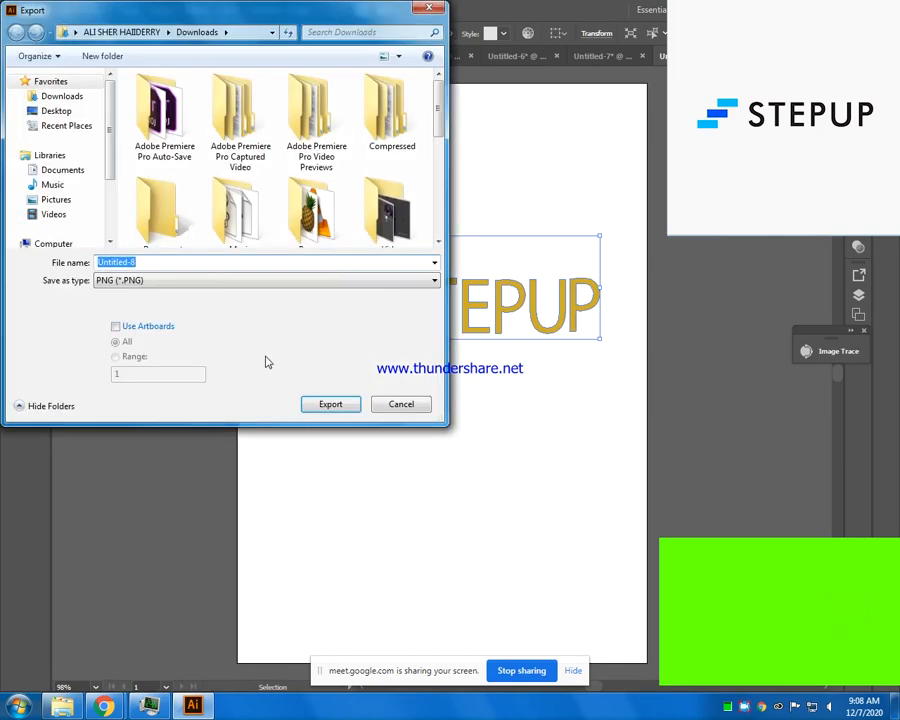
click(50, 96)
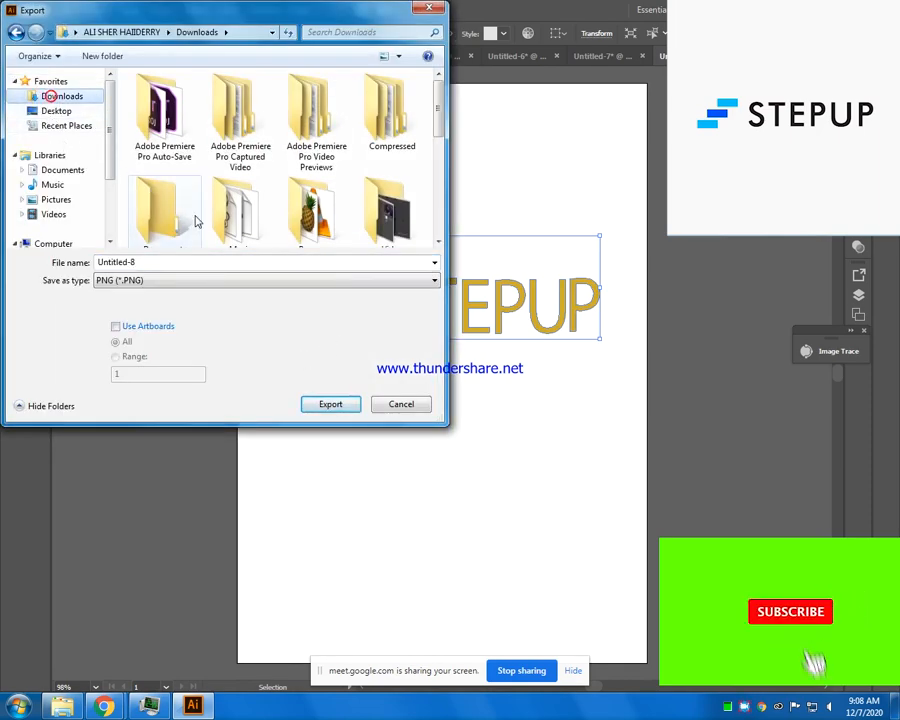
click(60, 171)
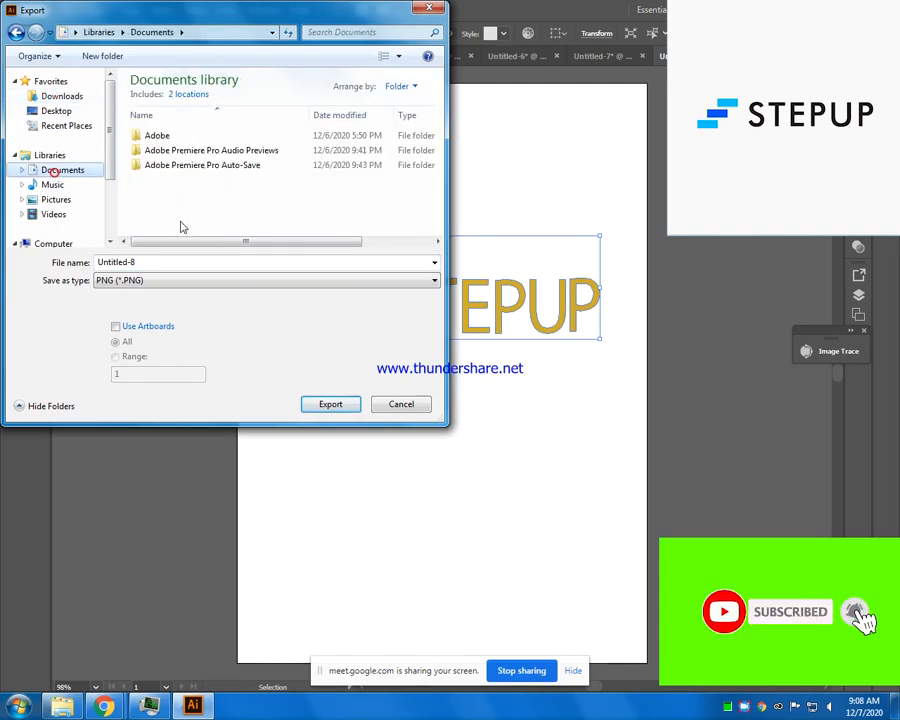
click(330, 406)
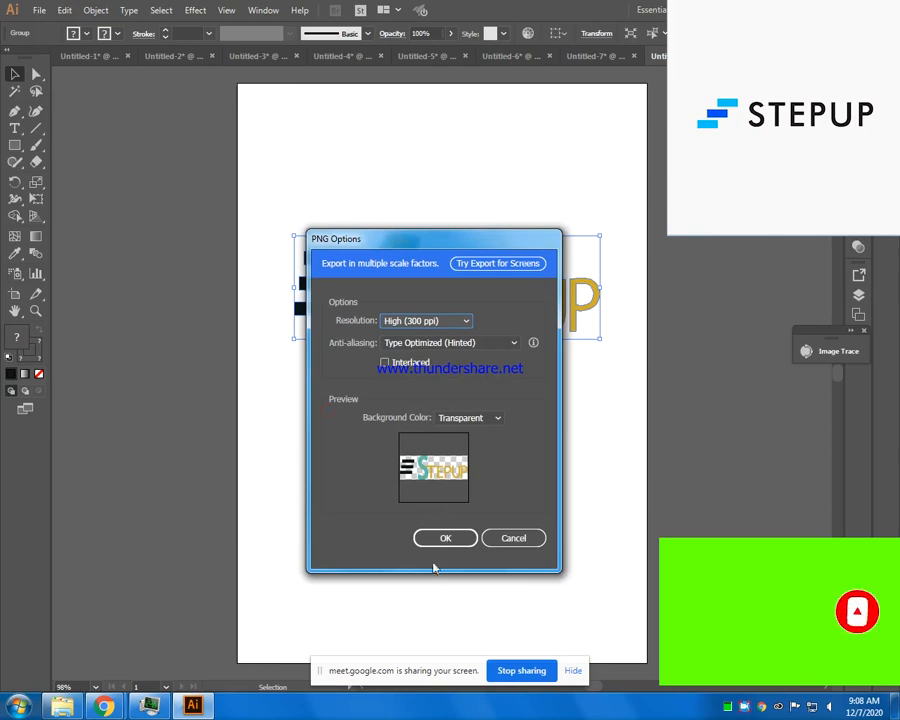
click(436, 536)
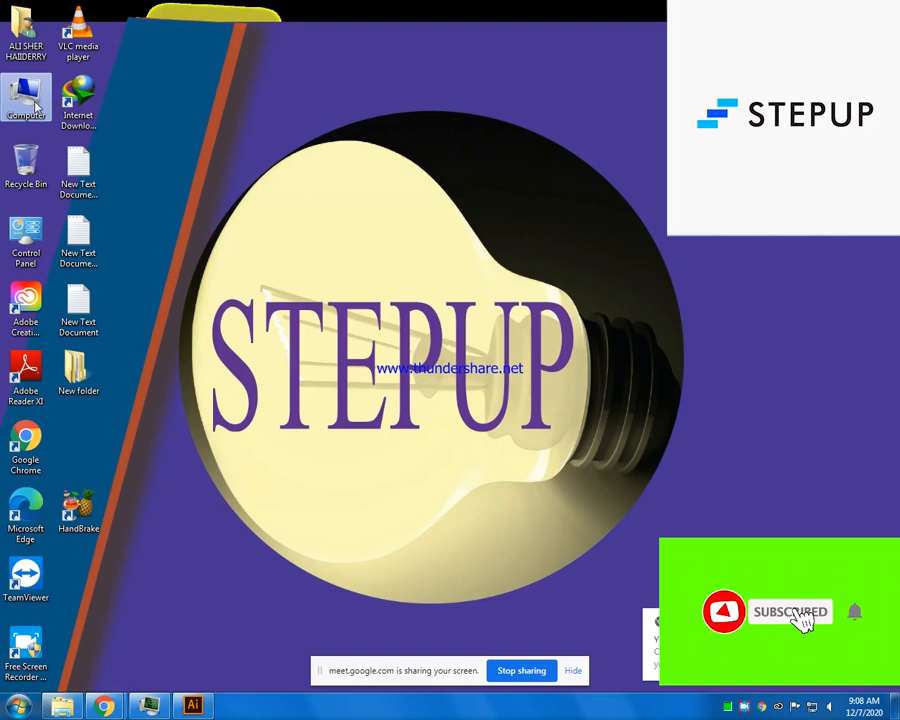
- Open the exported Untitled-8 PNG from the Documents library in Windows Photo Viewer, inspect it, and return to Illustrator
double_click(30, 97)
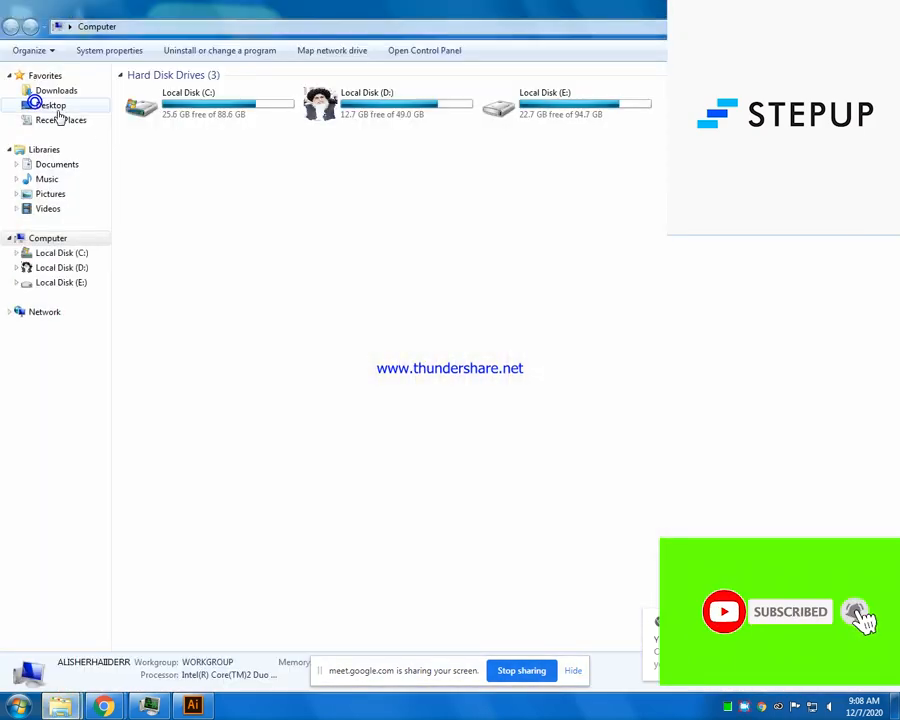
click(57, 92)
click(57, 164)
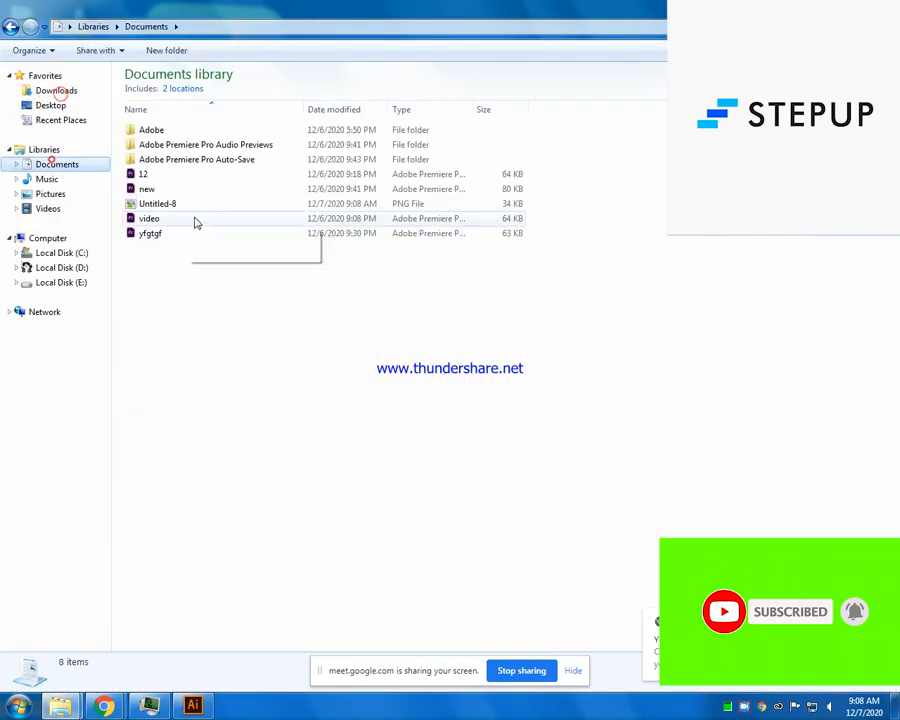
click(157, 204)
double_click(155, 200)
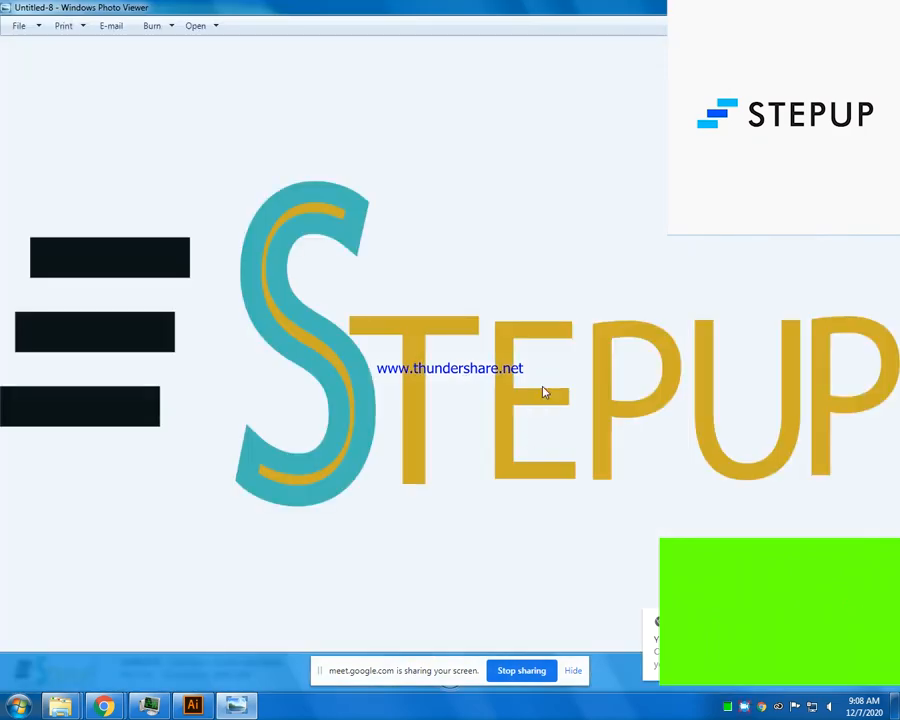
scroll(543, 393, up, 3)
scroll(470, 388, down, 3)
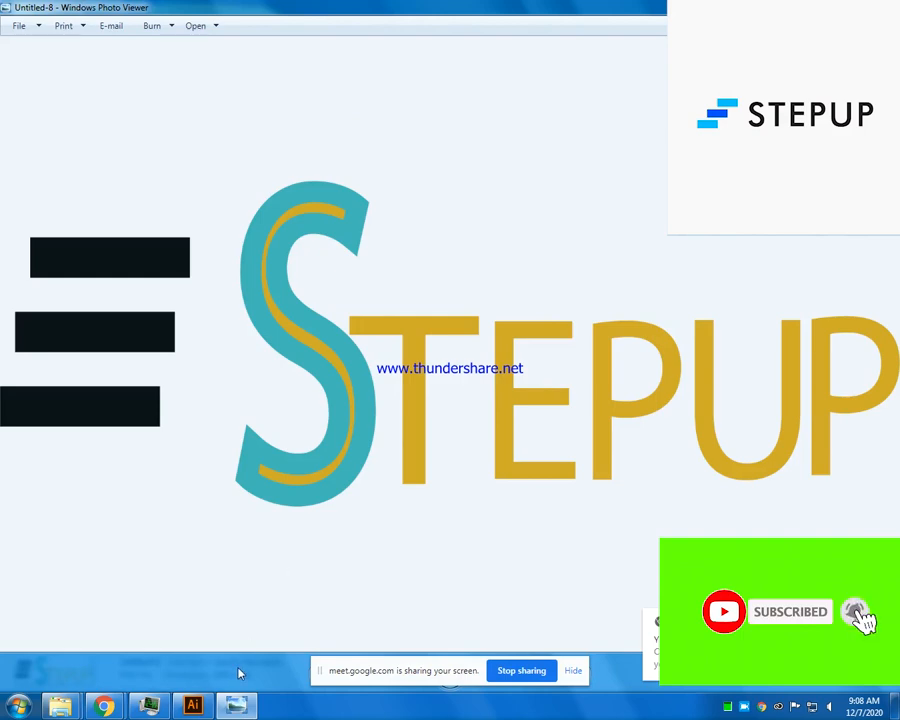
mouse_move(180, 707)
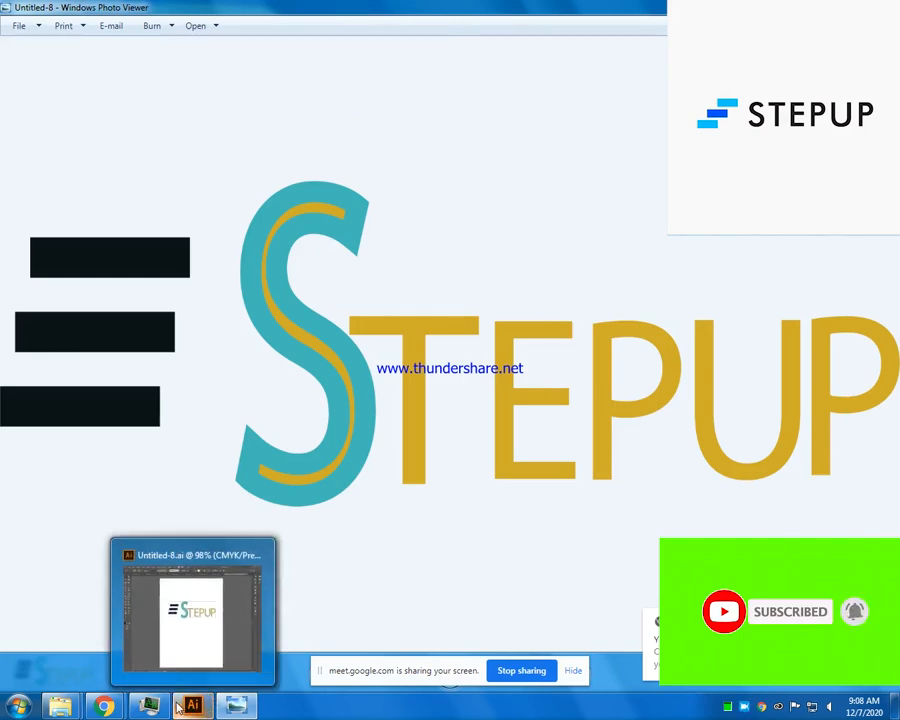
click(186, 628)
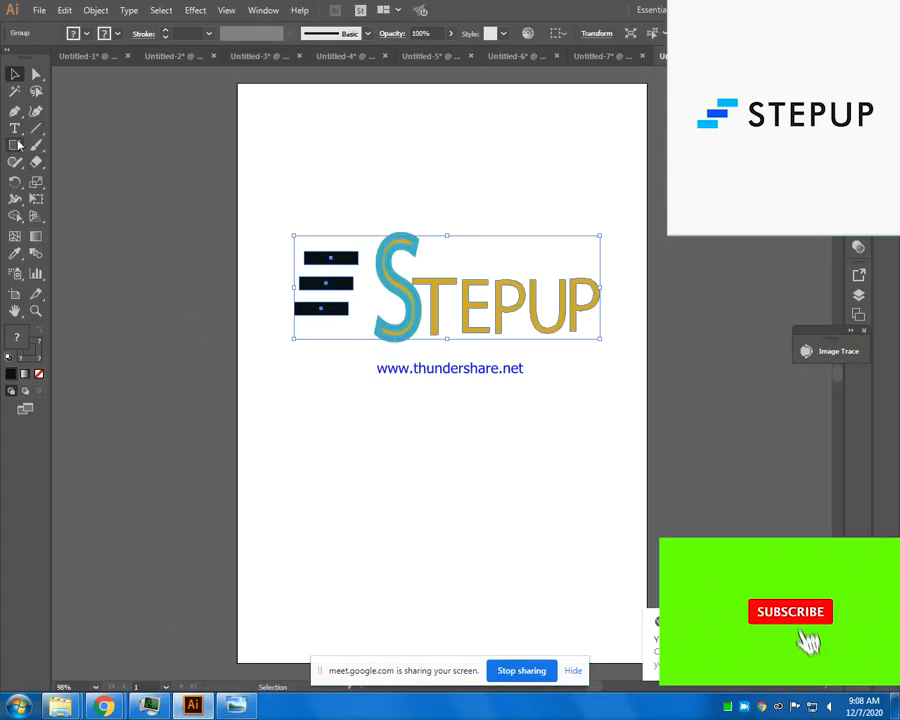
click(313, 386)
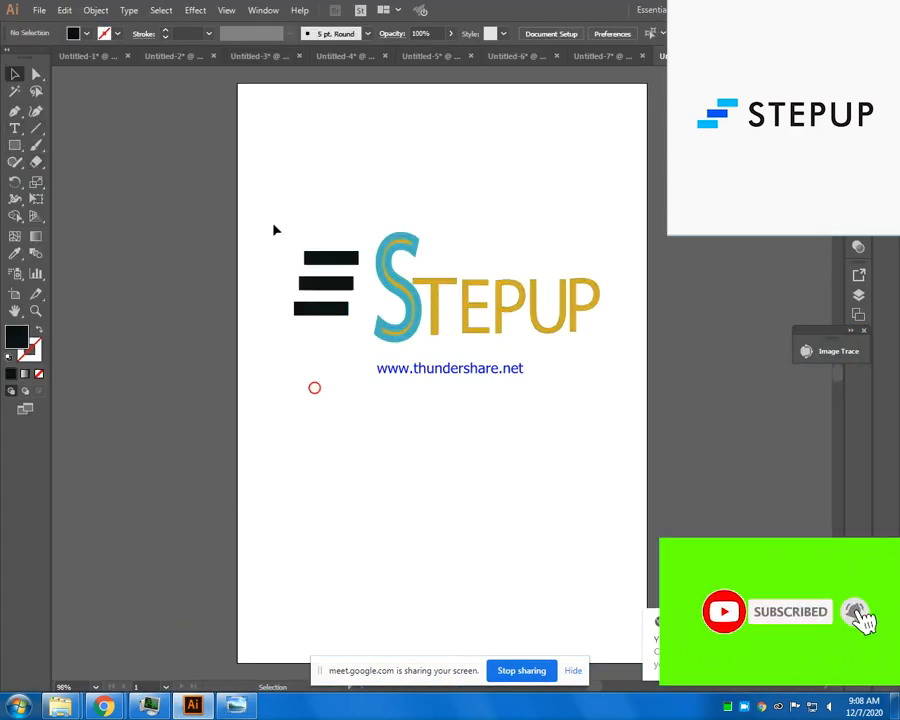
drag(263, 222, 621, 369)
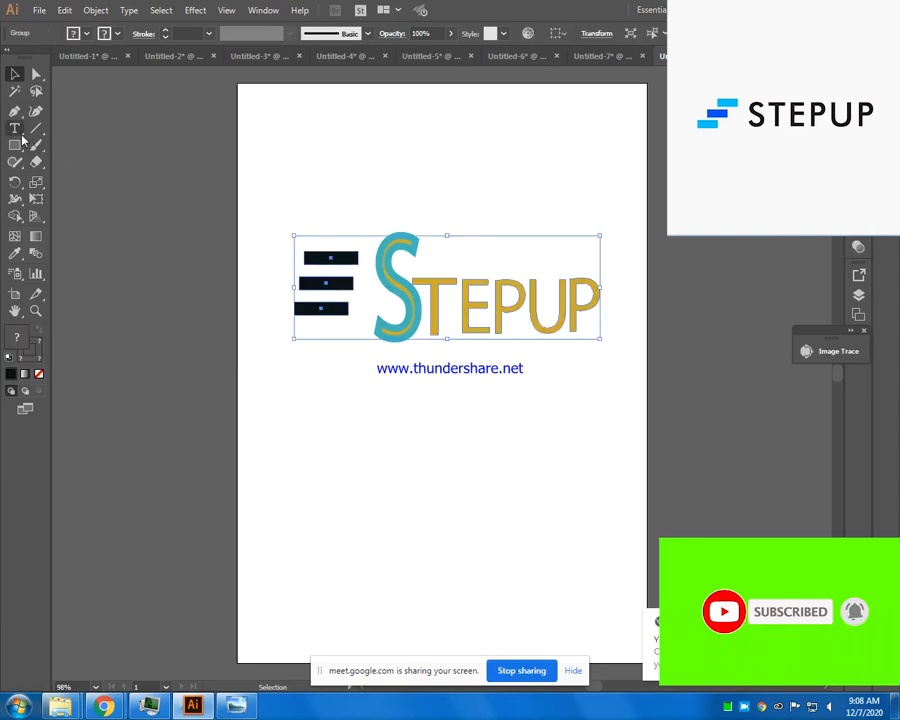
click(15, 128)
click(388, 449)
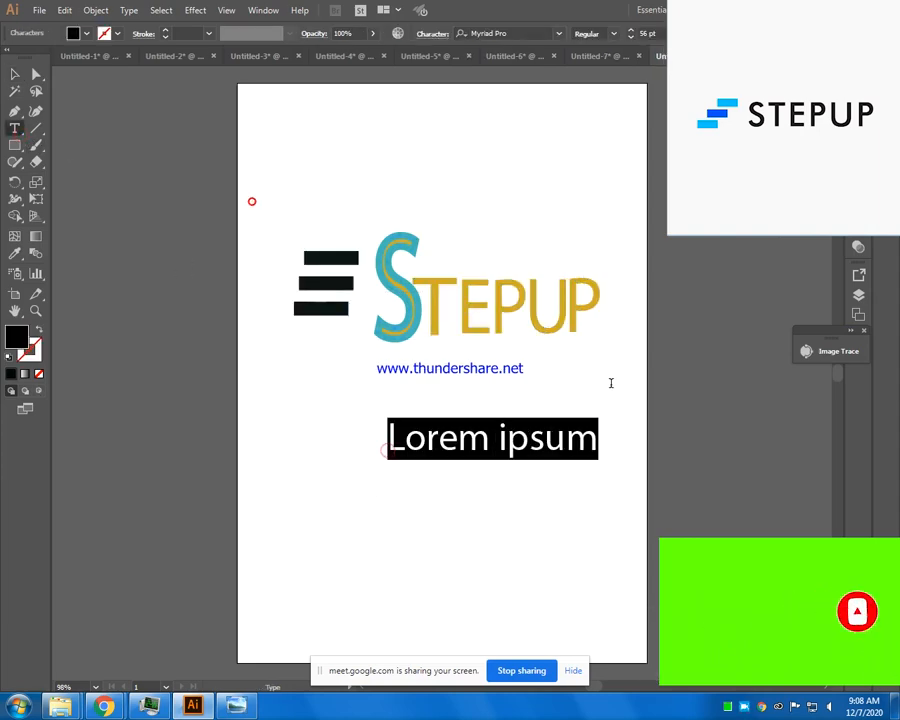
key(BackSpace)
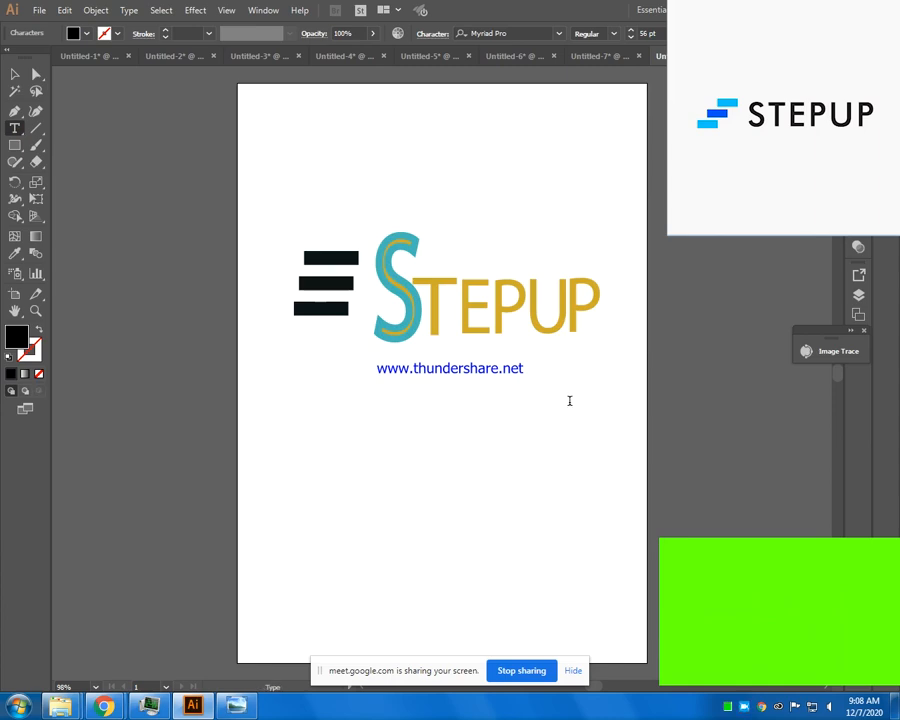
click(15, 73)
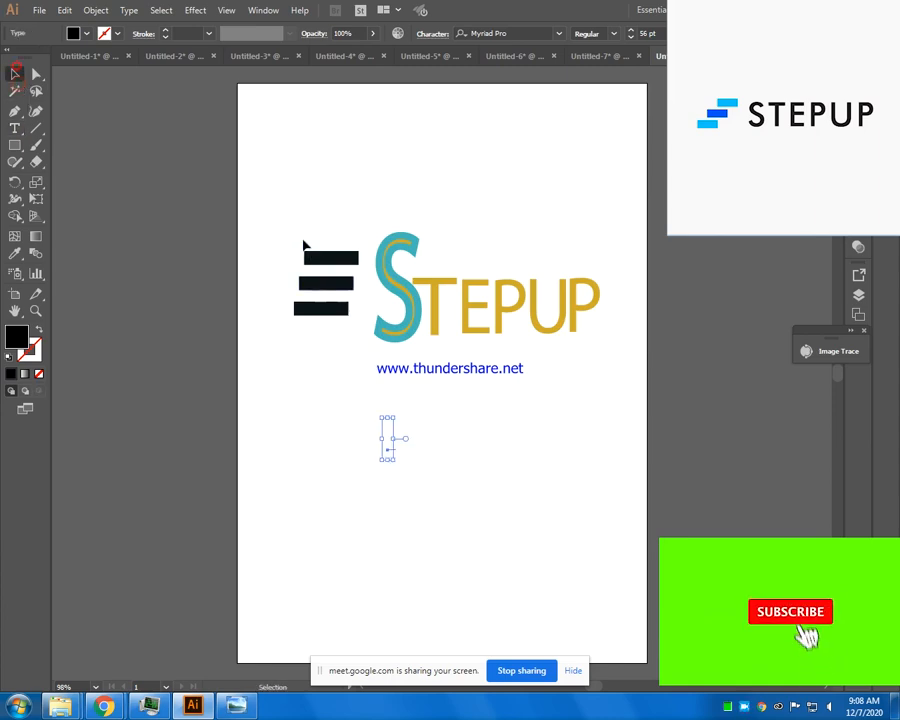
- Enlarge the whole logo to about 107% width and 111% height, and move it slightly up and to the left on the artboard
drag(492, 304, 616, 353)
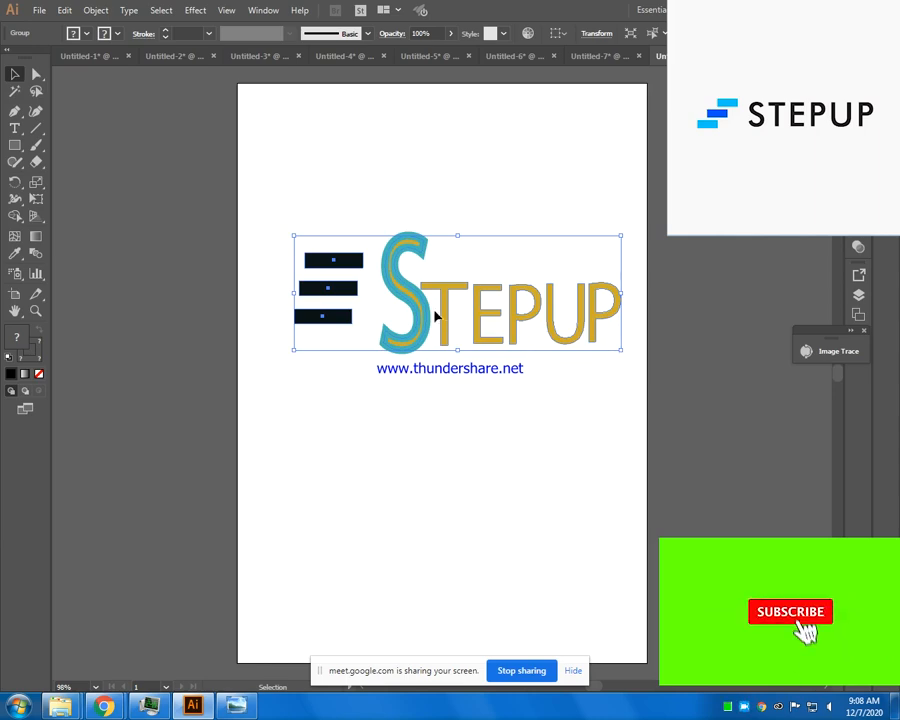
drag(425, 313, 394, 301)
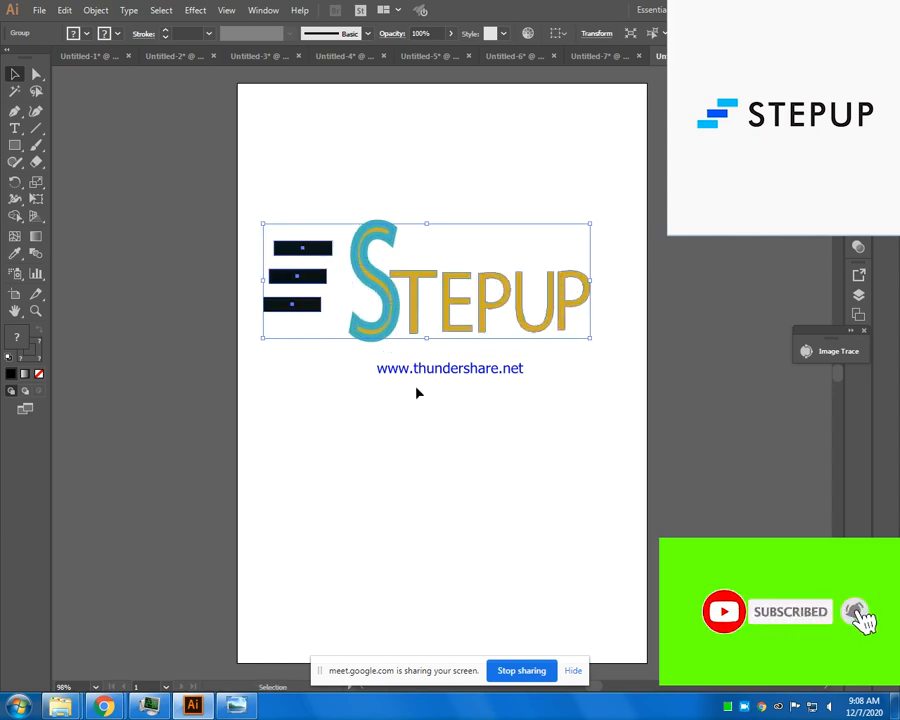
click(416, 387)
drag(270, 218, 610, 352)
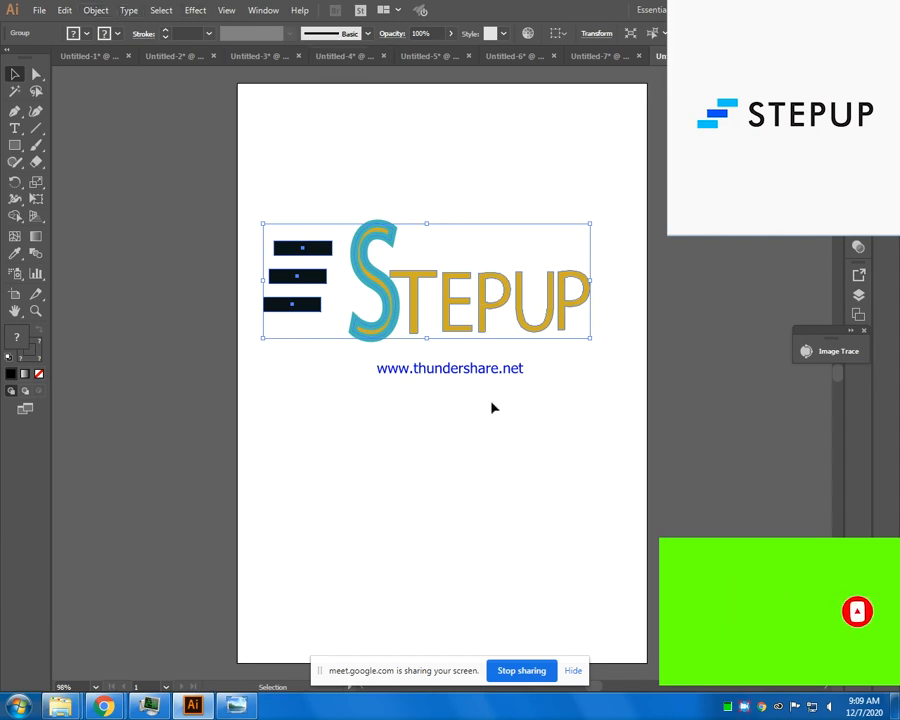
click(467, 425)
click(424, 298)
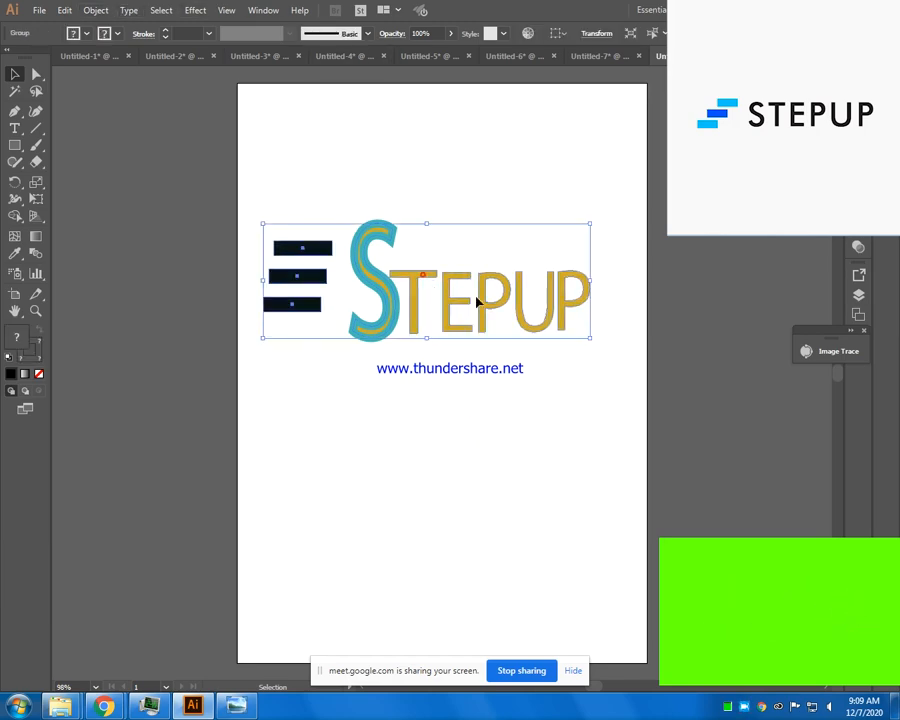
click(480, 361)
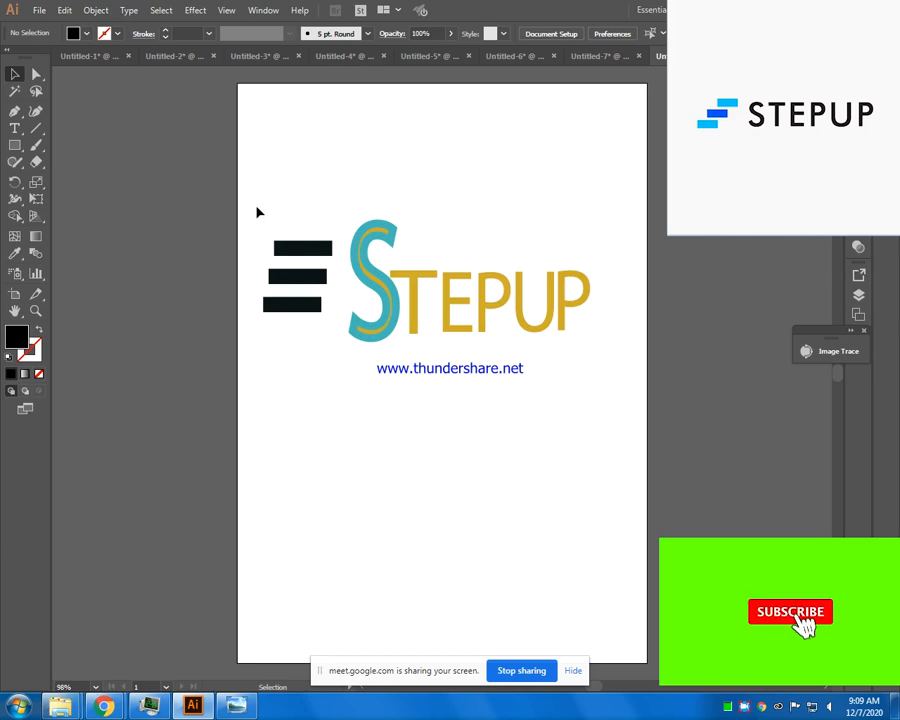
drag(356, 208, 630, 381)
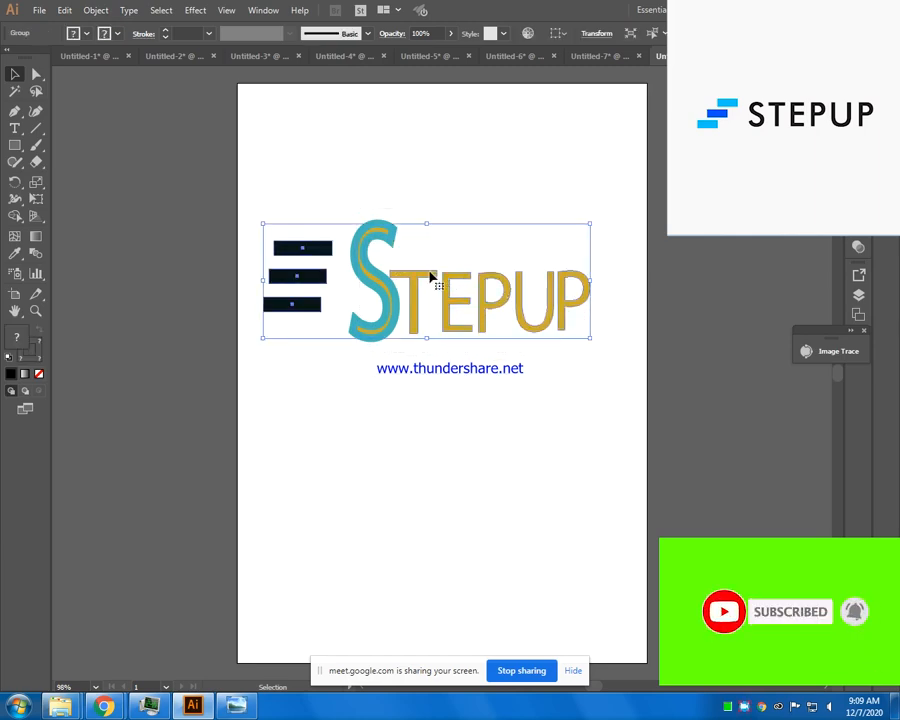
click(390, 388)
drag(358, 204, 625, 393)
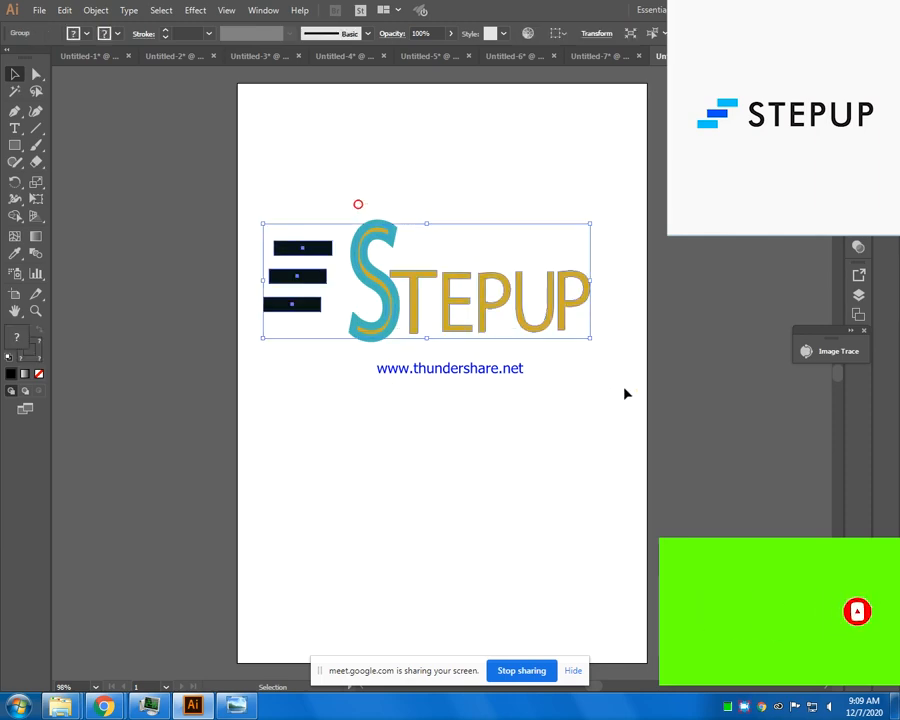
- Deselect the logo and stop the meet.google.com screen sharing
click(519, 408)
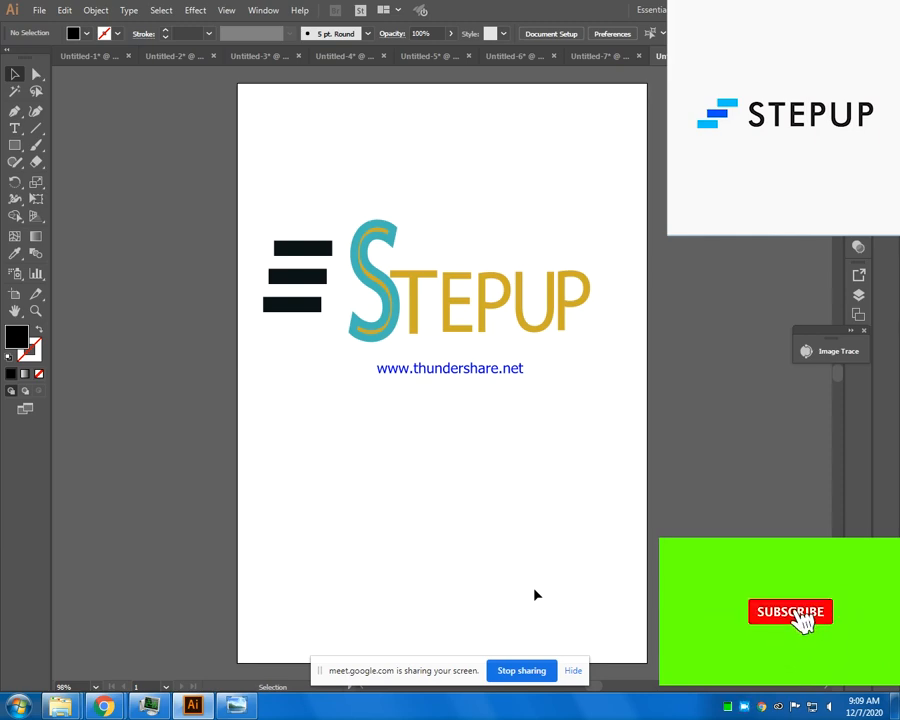
click(522, 670)
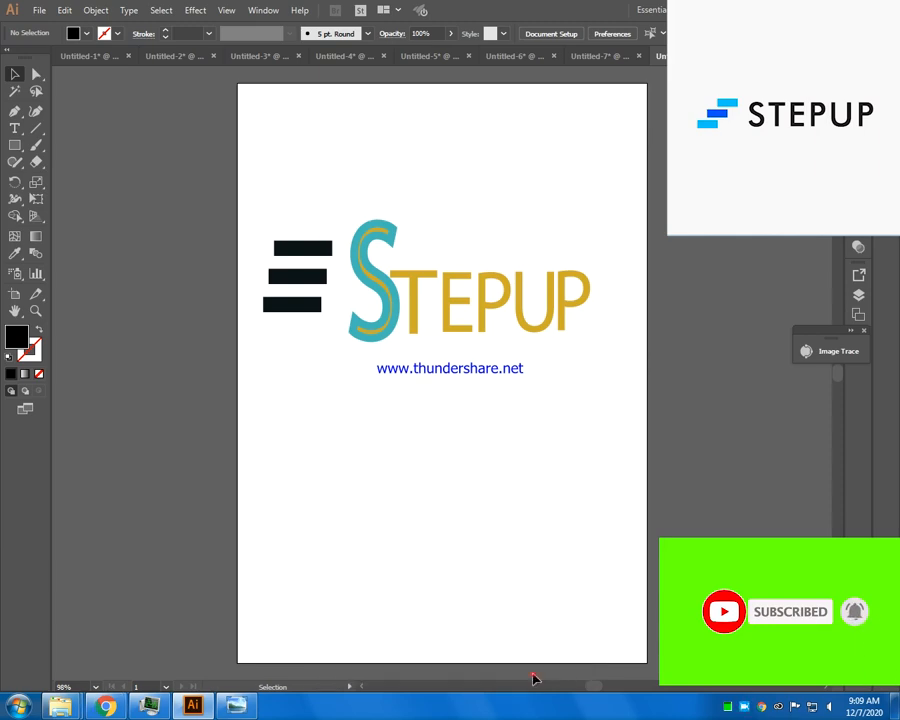